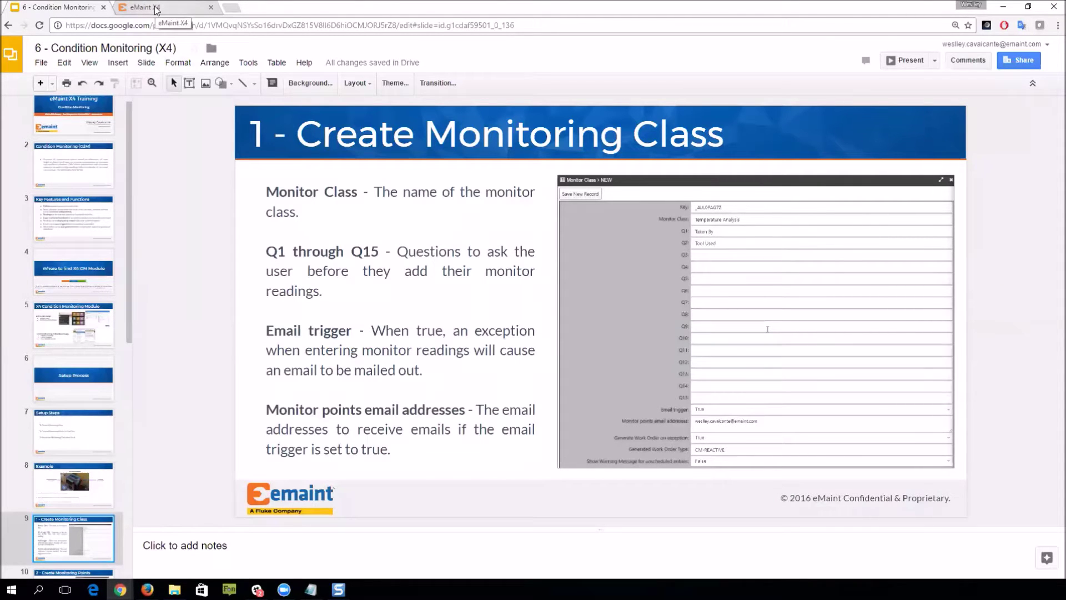
Step: Switch from the Google Slides deck to the eMaint X4 tab showing the Assets list
left_click(157, 8)
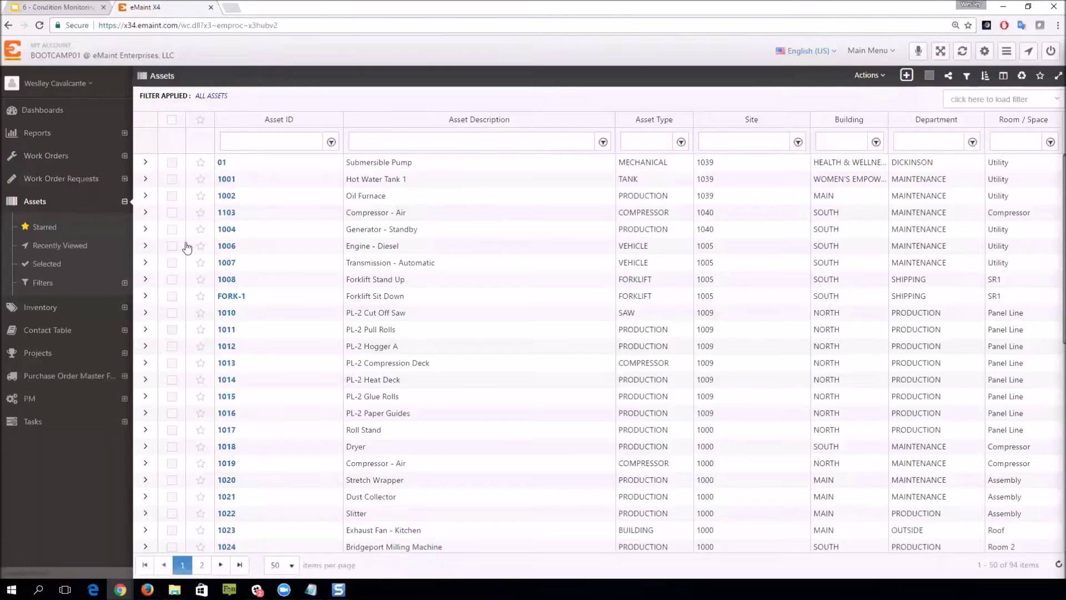
Step: Collapse the Assets sidebar group and open the account tools menu
left_click(124, 201)
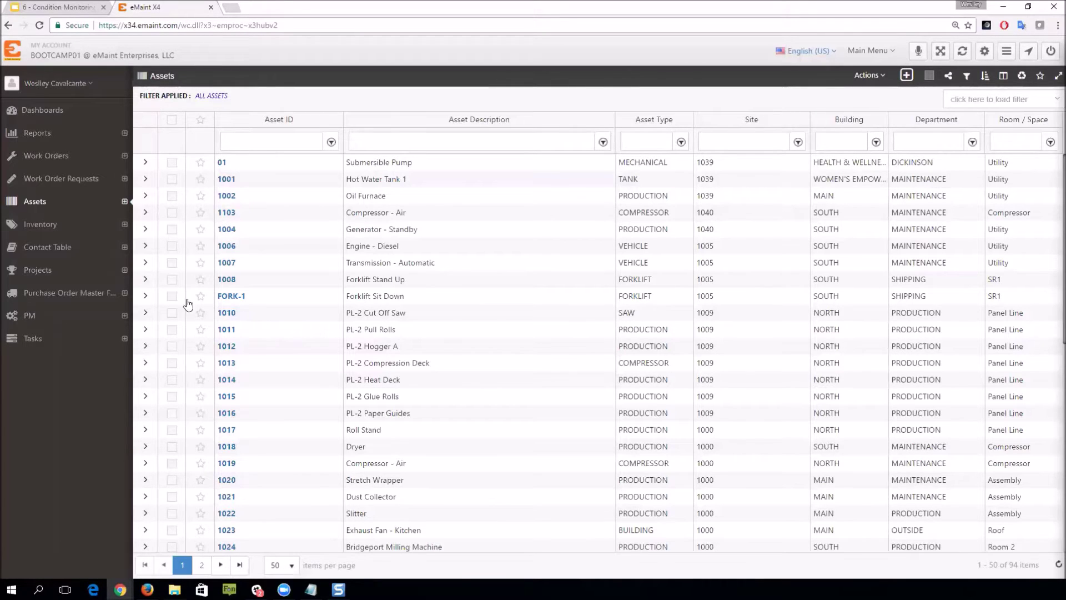
left_click(43, 84)
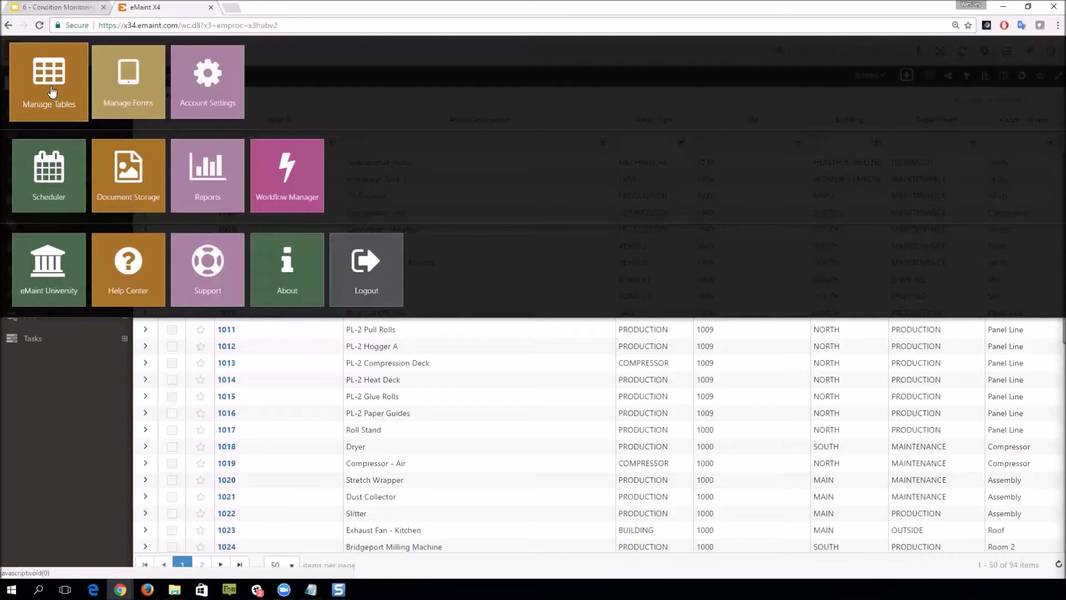
Step: In Manage Tables, add Monitor Class and Monitor Points Master to the sidebar and apply
left_click(51, 92)
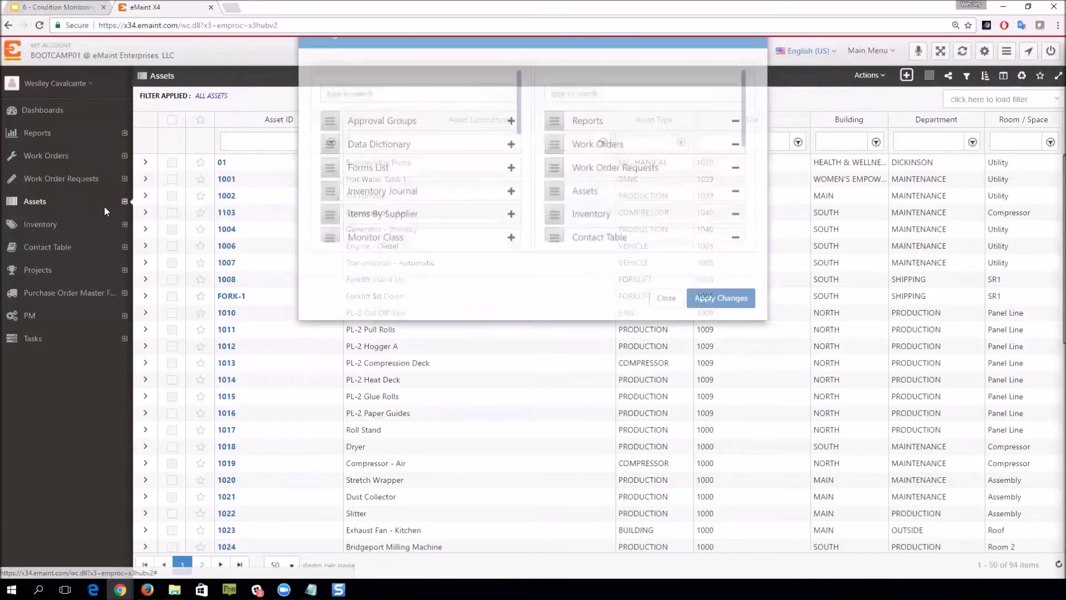
left_click(344, 144)
type("monitor")
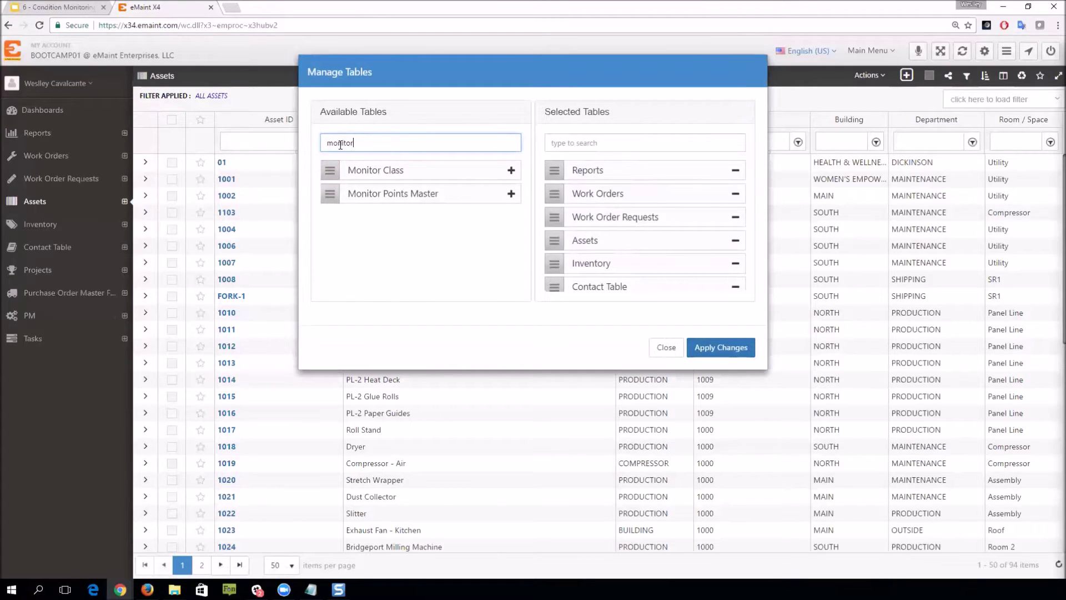
left_click(511, 170)
left_click(510, 170)
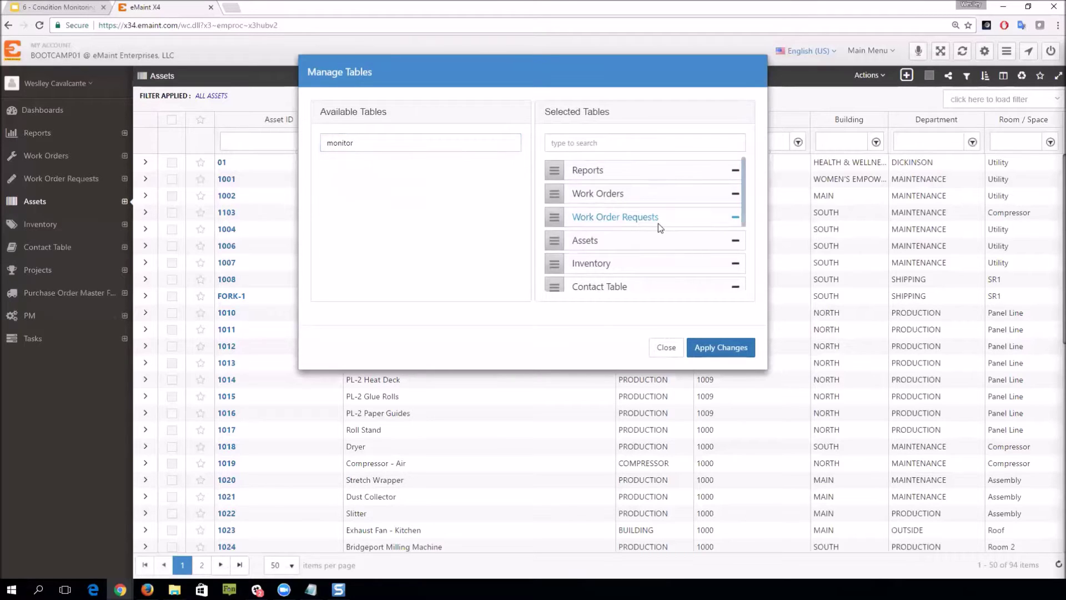
scroll(658, 223, "down", 3)
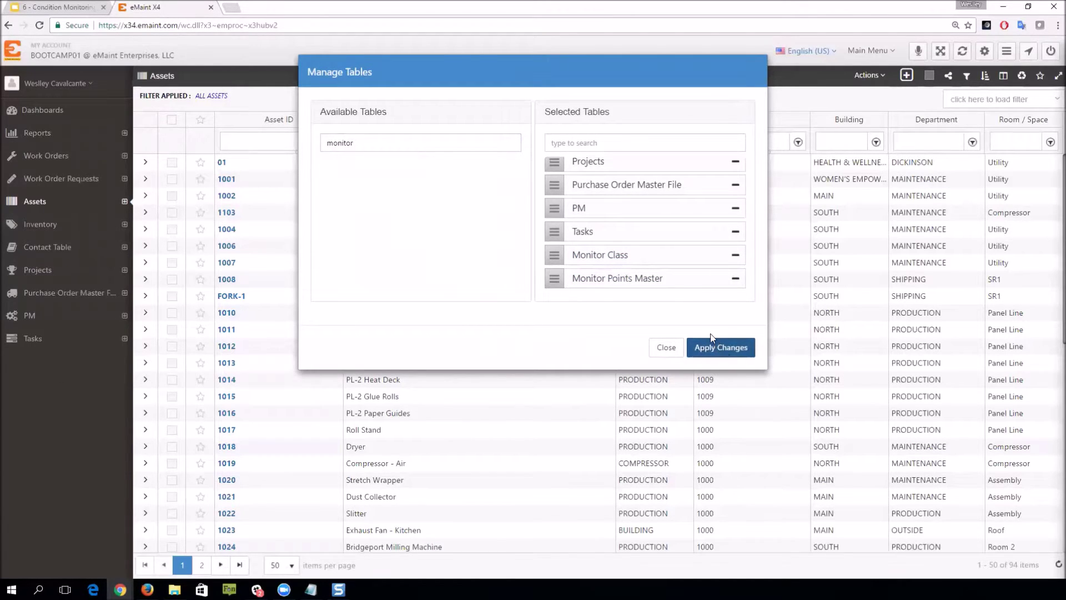
left_click(705, 347)
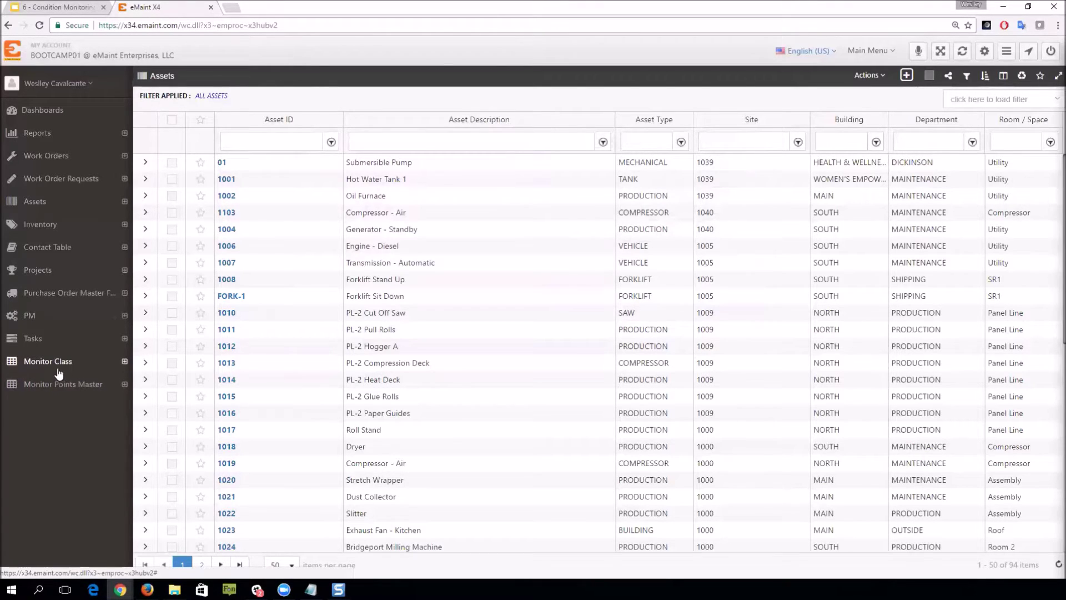
Step: Check the Condition Monitoring menu, then show the Monitor Class list with Lube and Vibration Analysis
left_click(867, 50)
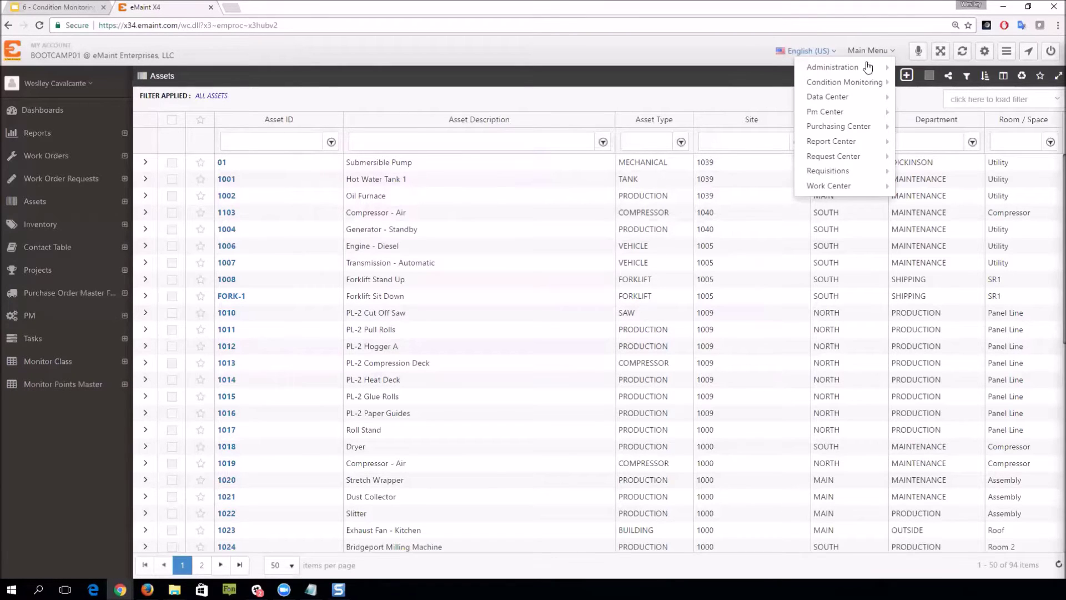
mouse_move(870, 84)
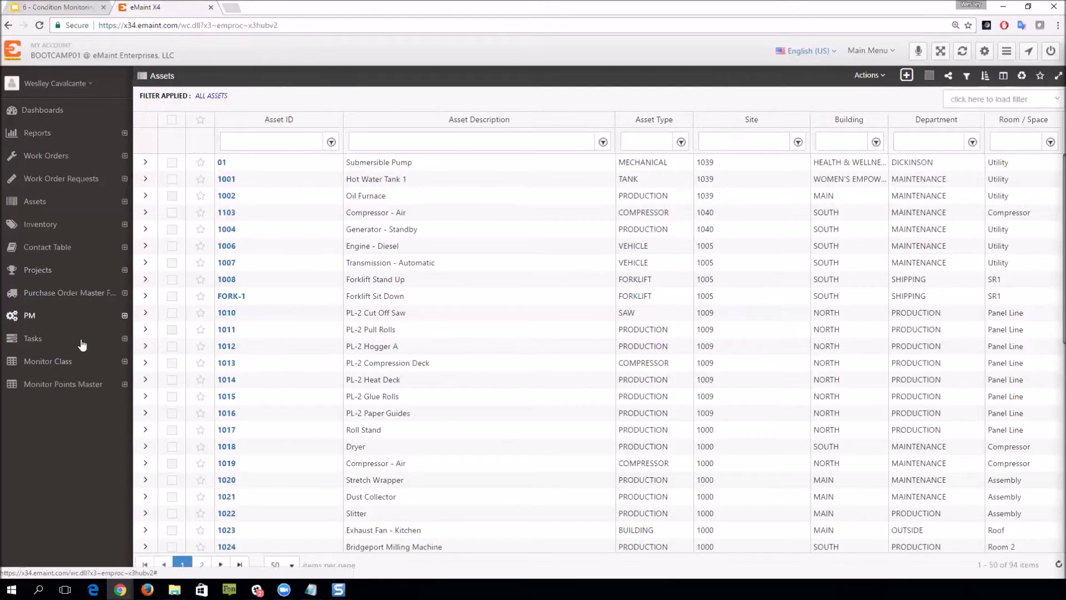
left_click(38, 364)
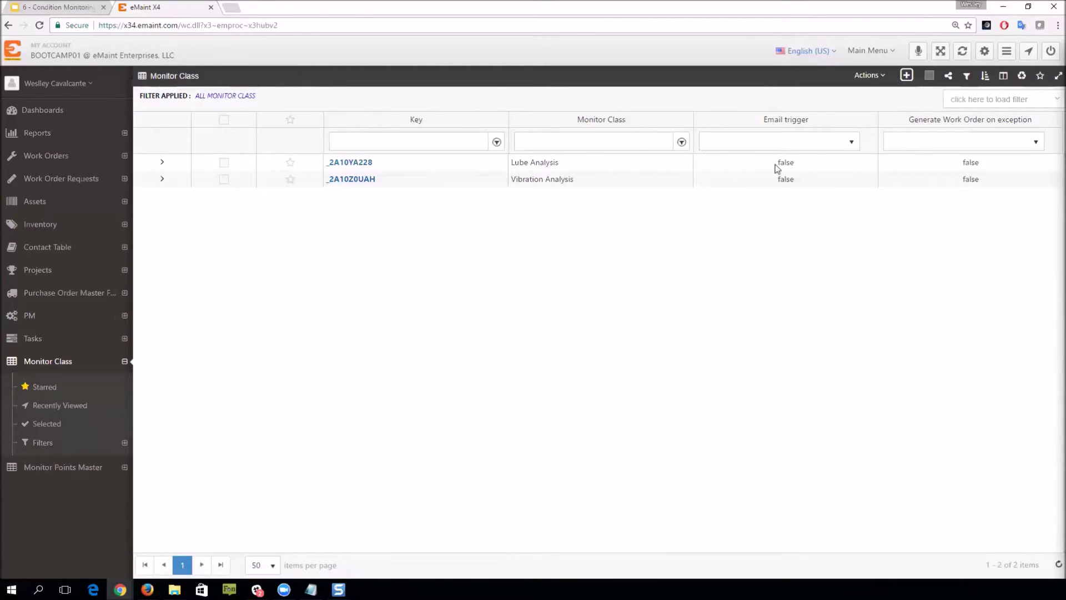
Step: Add a monitor class 'Temperature Analysis' with Q1 'Taken By' and Q2 'Tool Used'
left_click(906, 77)
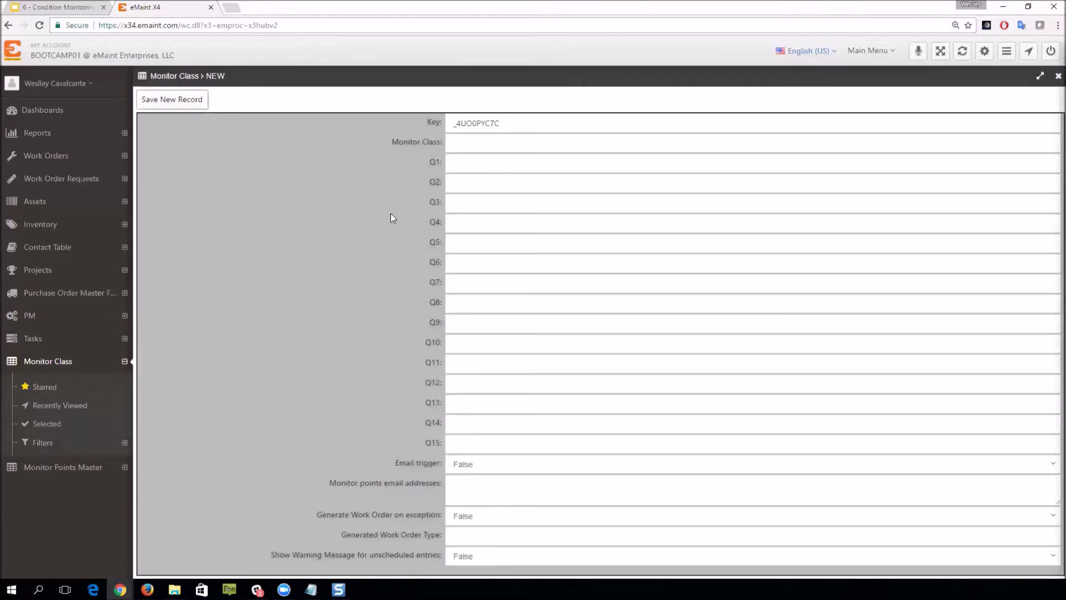
left_click(483, 141)
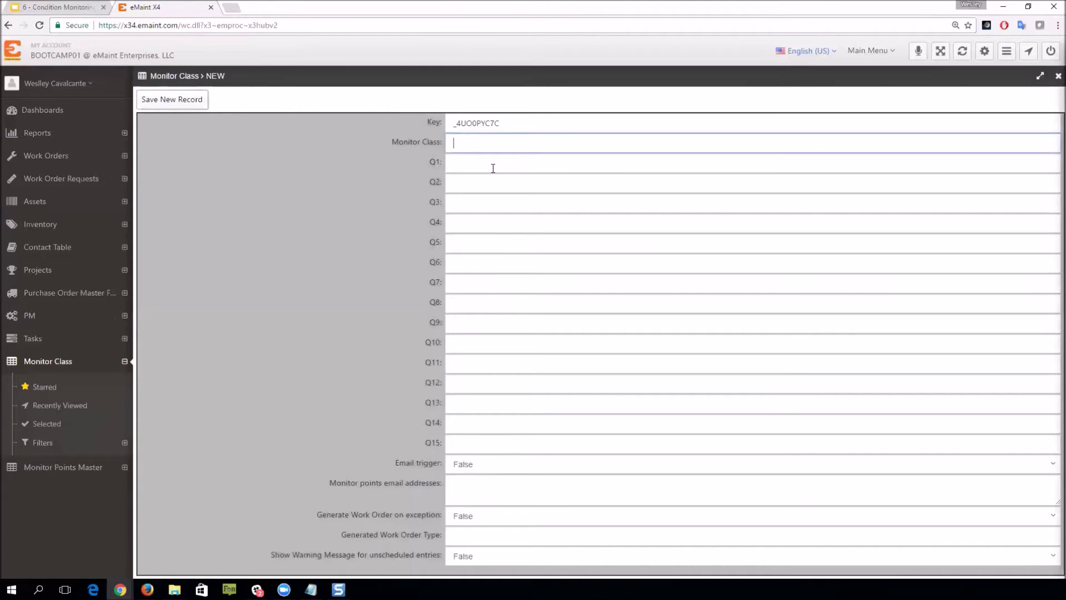
type("Temperature An")
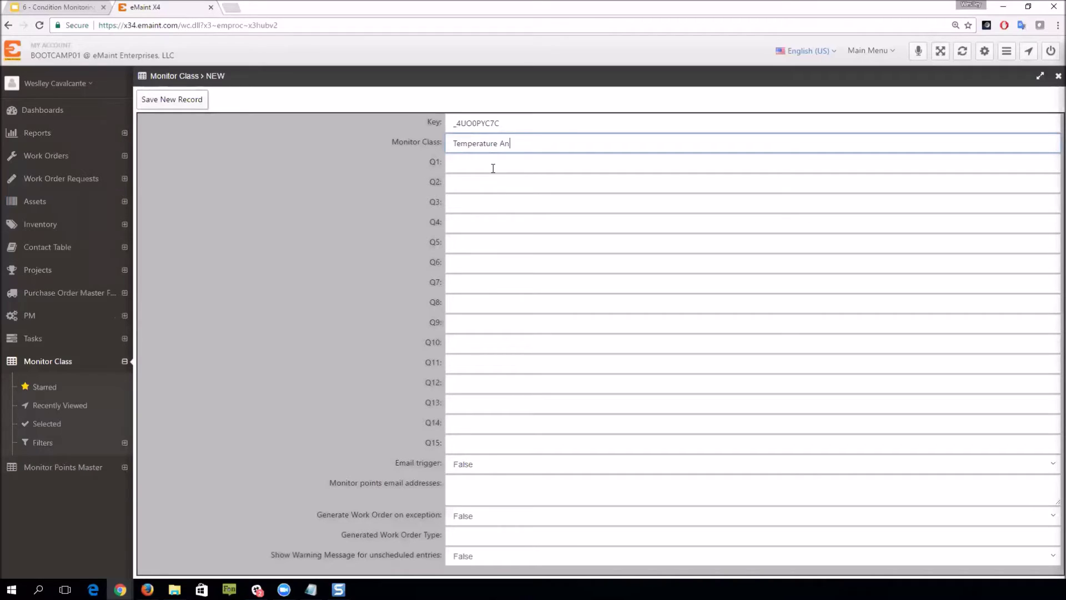
type("alysis")
left_click(464, 162)
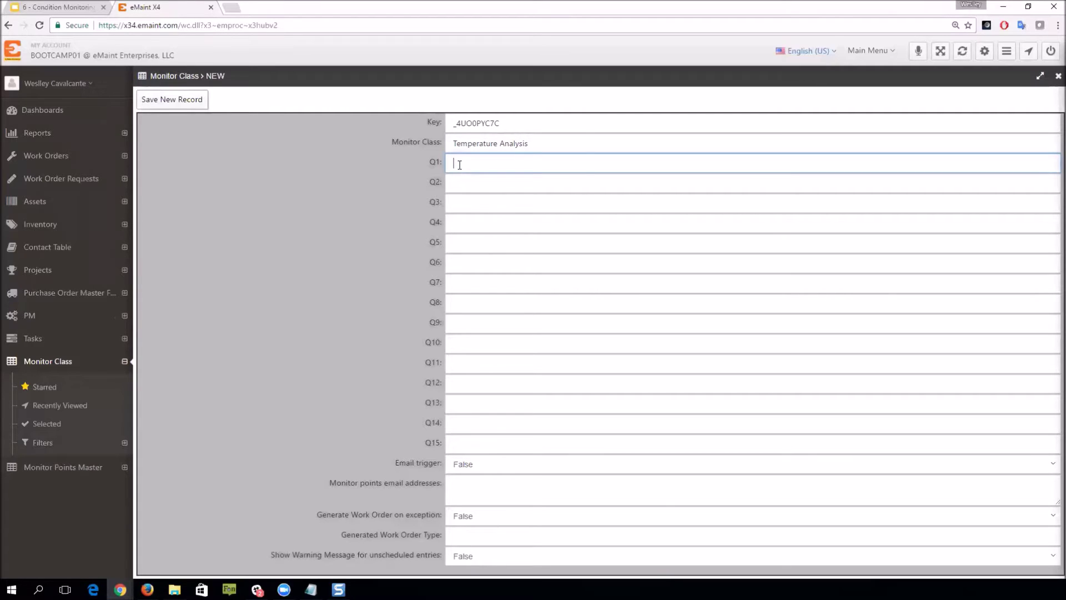
type("aken By")
left_click(531, 189)
type("Tool Used")
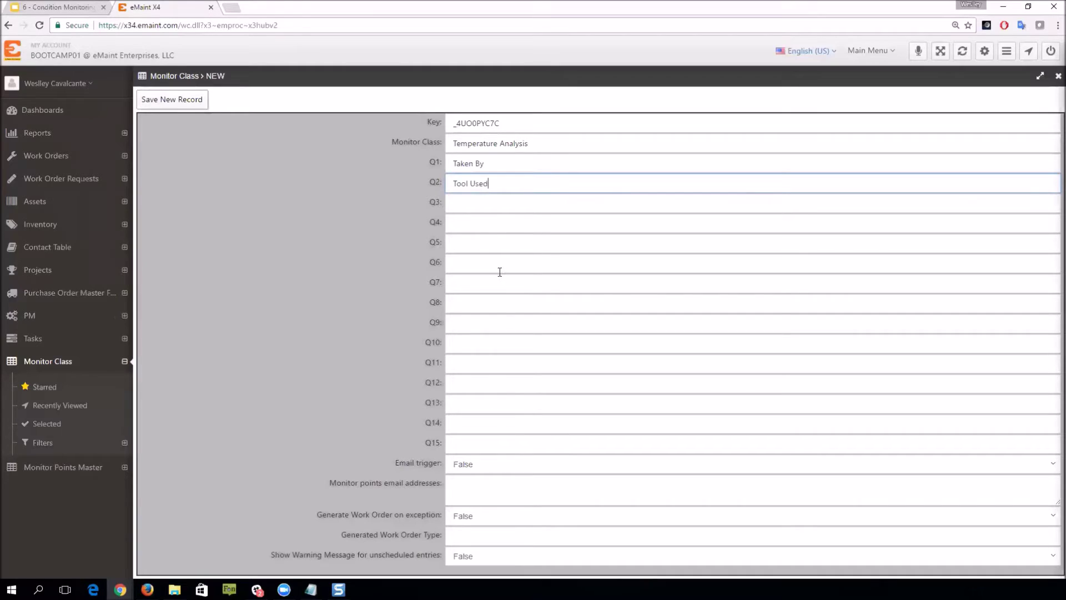
left_click(514, 165)
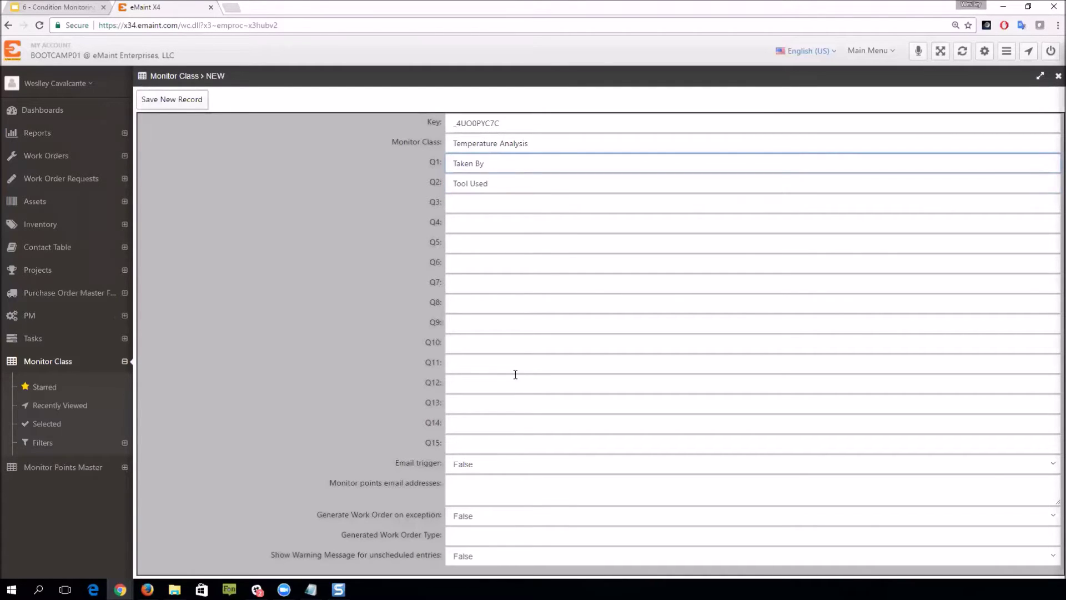
Step: Set the email trigger to True and enter the alert recipient's e-mail address
left_click(471, 472)
left_click(460, 499)
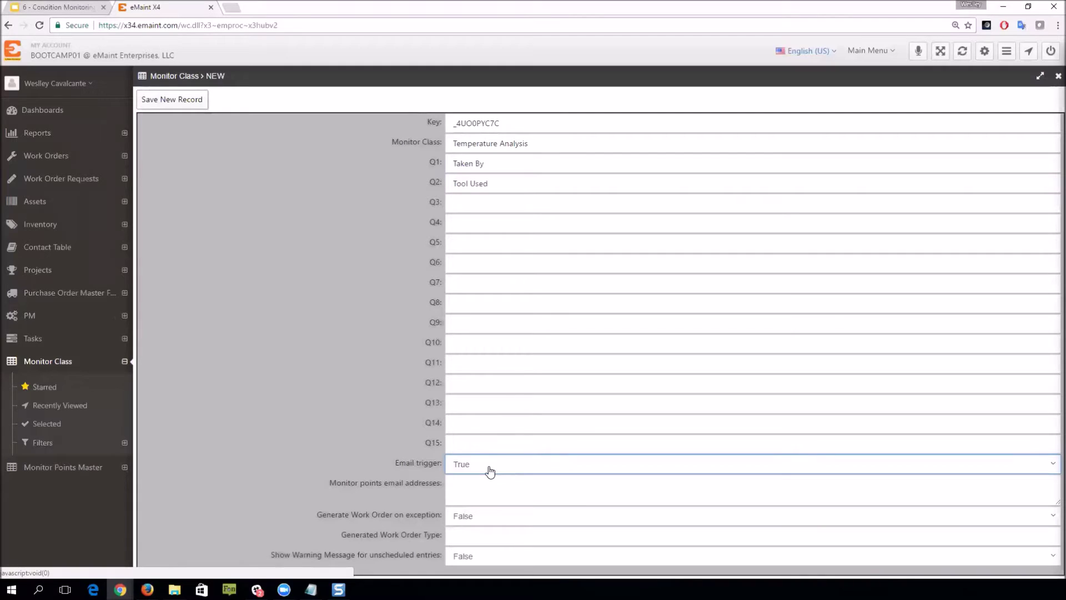
left_click(489, 490)
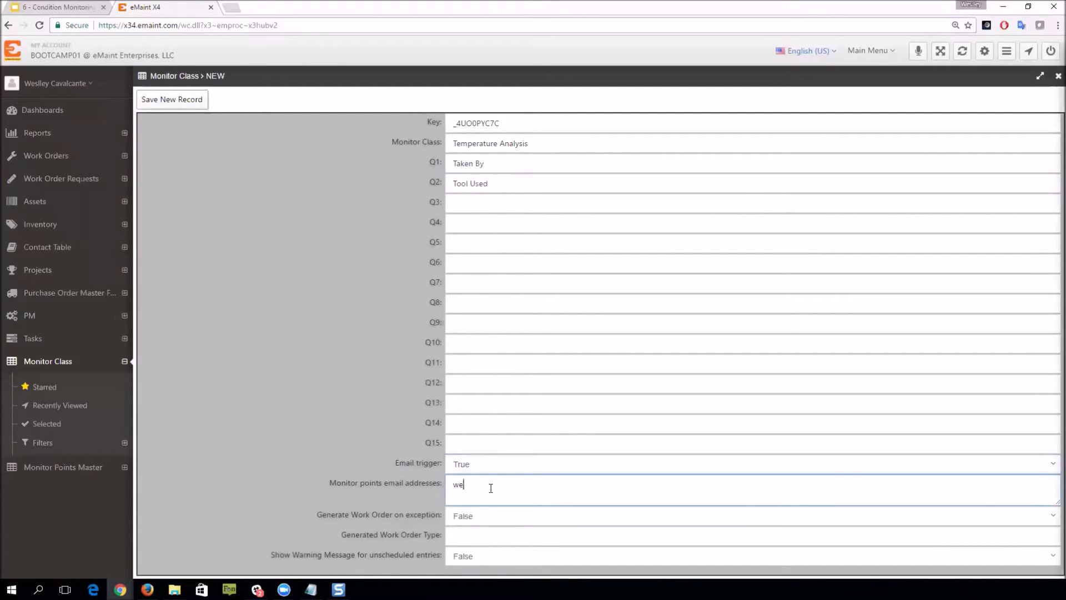
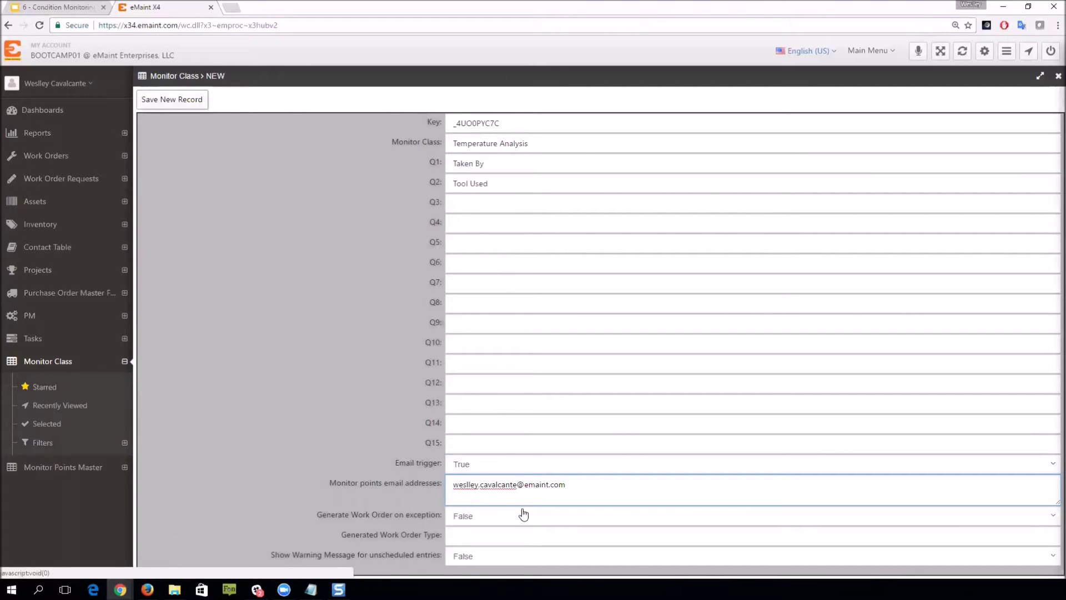
key("ctrl+Left")
key("ctrl+Left")
key("ctrl+Left")
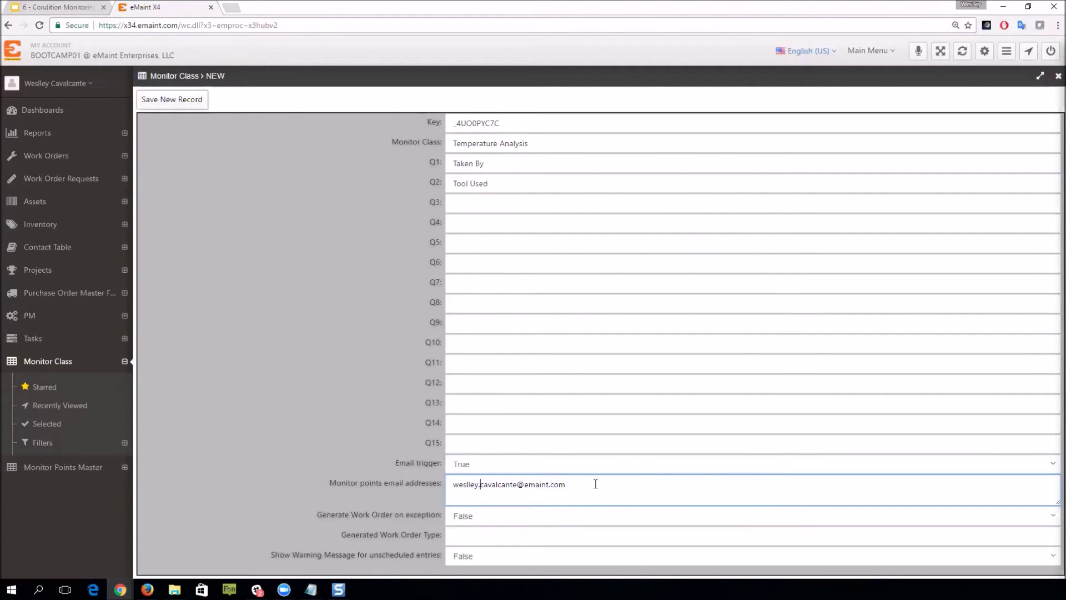
type(",")
Step: Turn on work-order generation on exception with type CM-REACTIVE and save the class
left_click(488, 522)
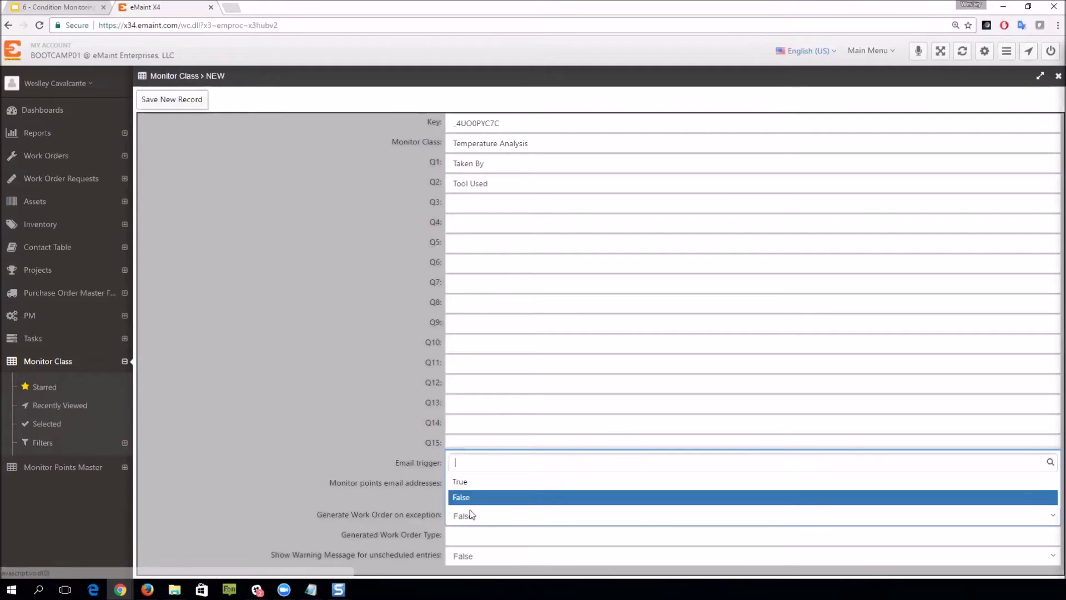
left_click(469, 480)
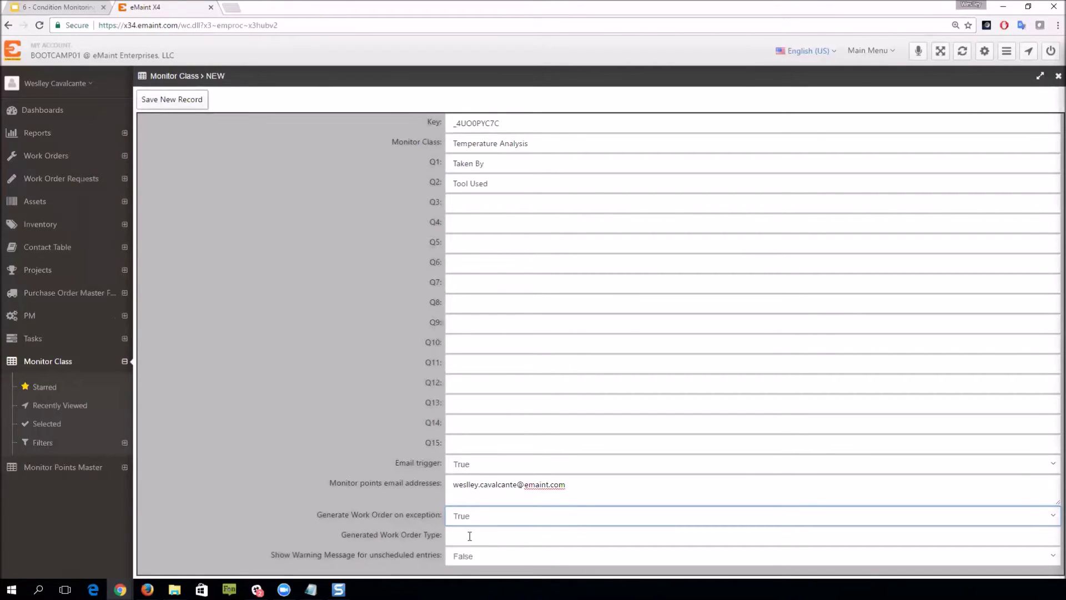
left_click(469, 536)
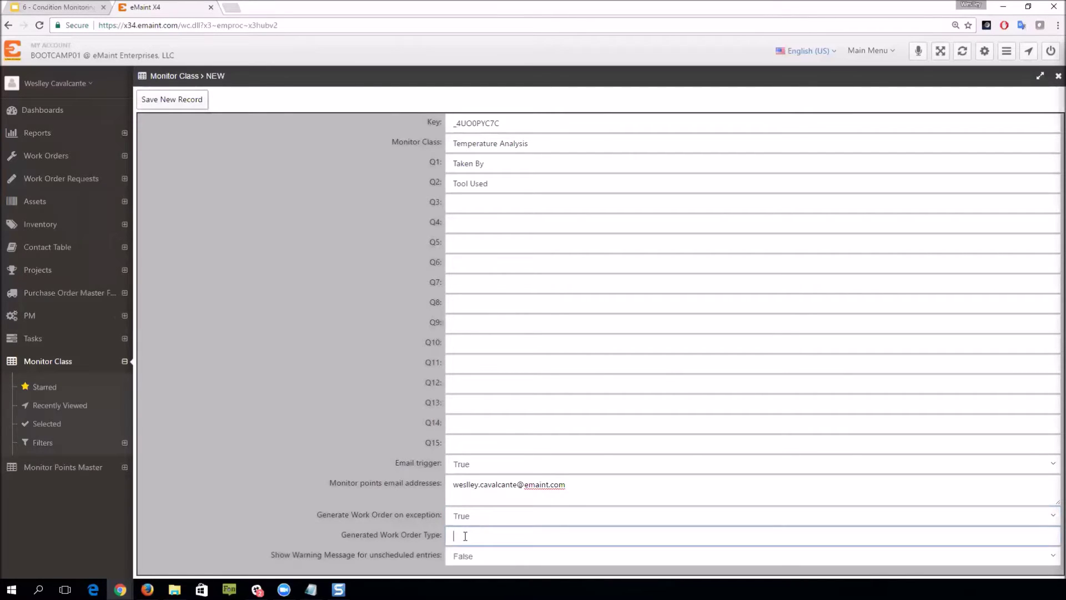
type("CM")
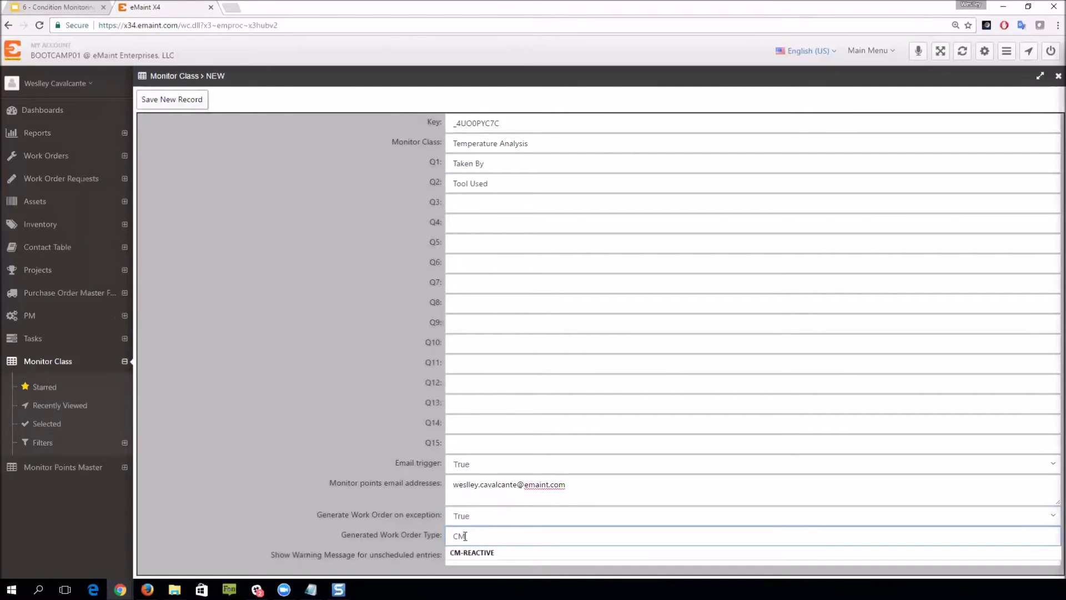
type("-REACTIVE")
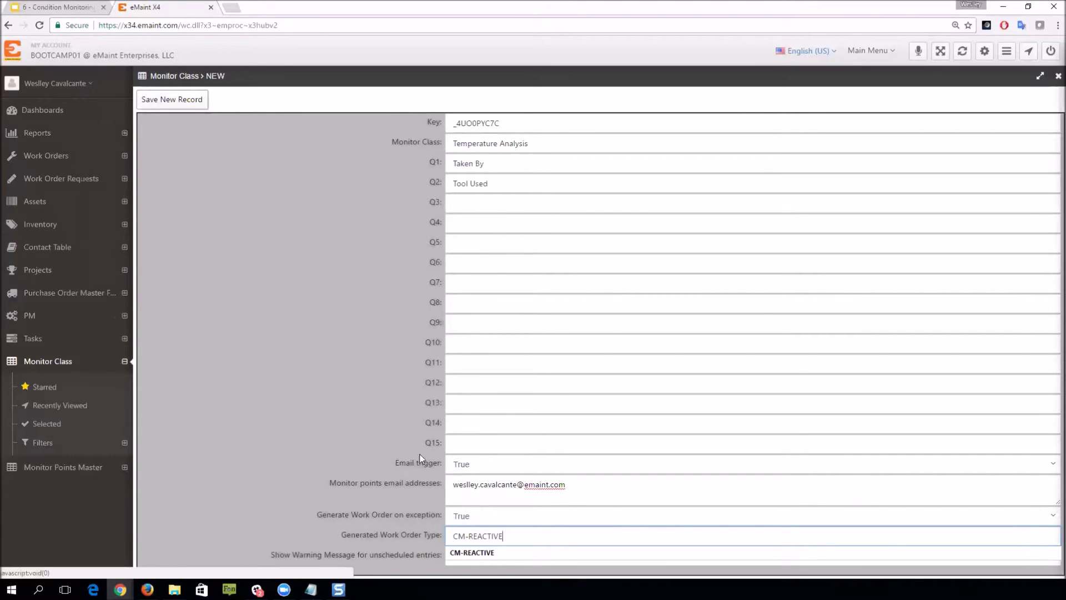
left_click(361, 425)
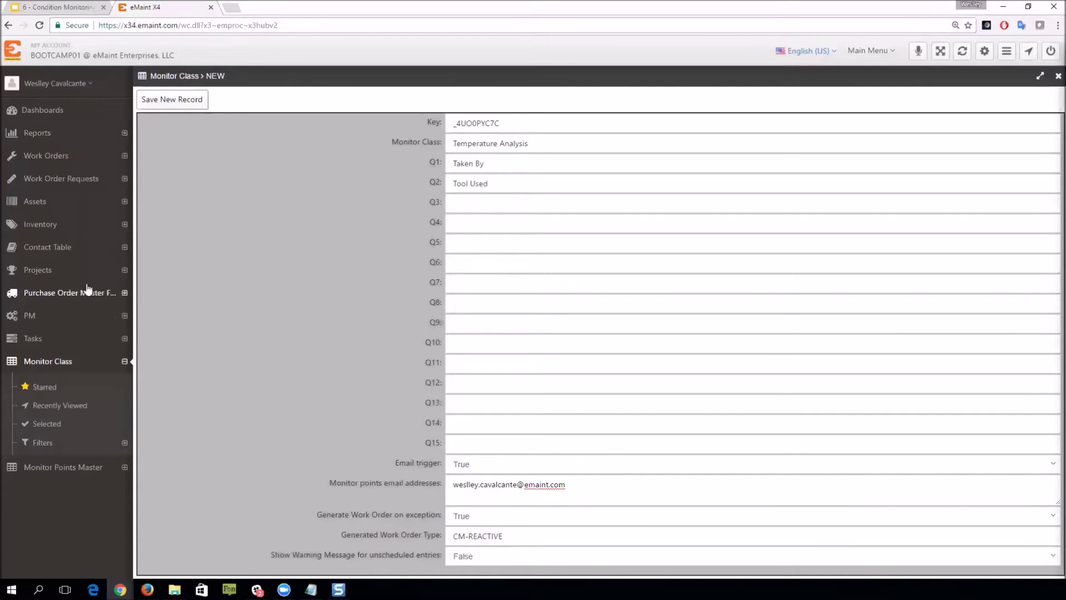
left_click(181, 101)
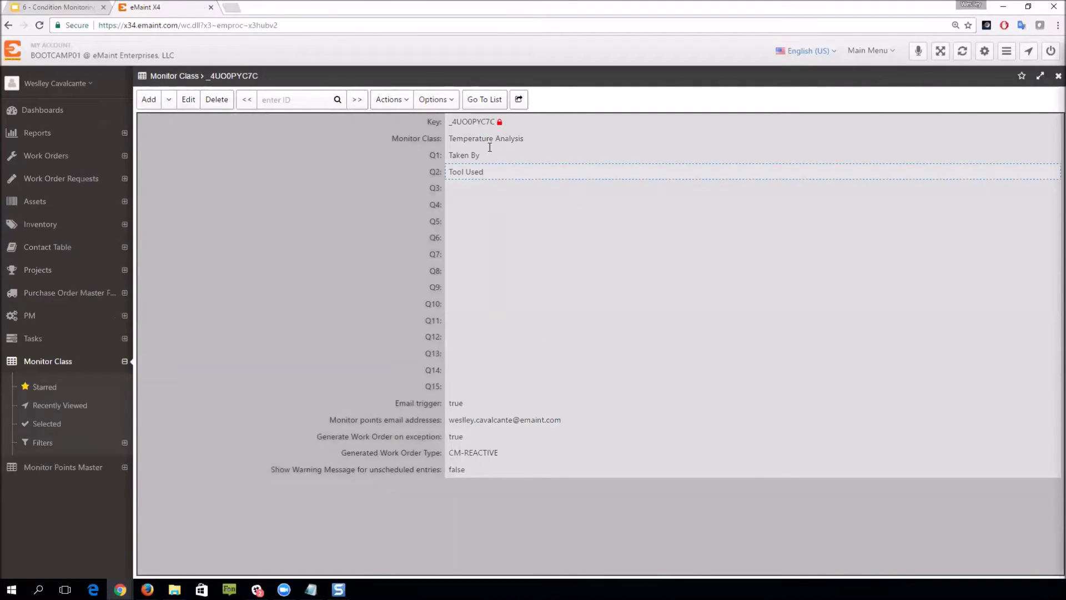
Step: Return to the list, collapse Monitor Class, and start a new Monitor Points Master record
left_click(485, 102)
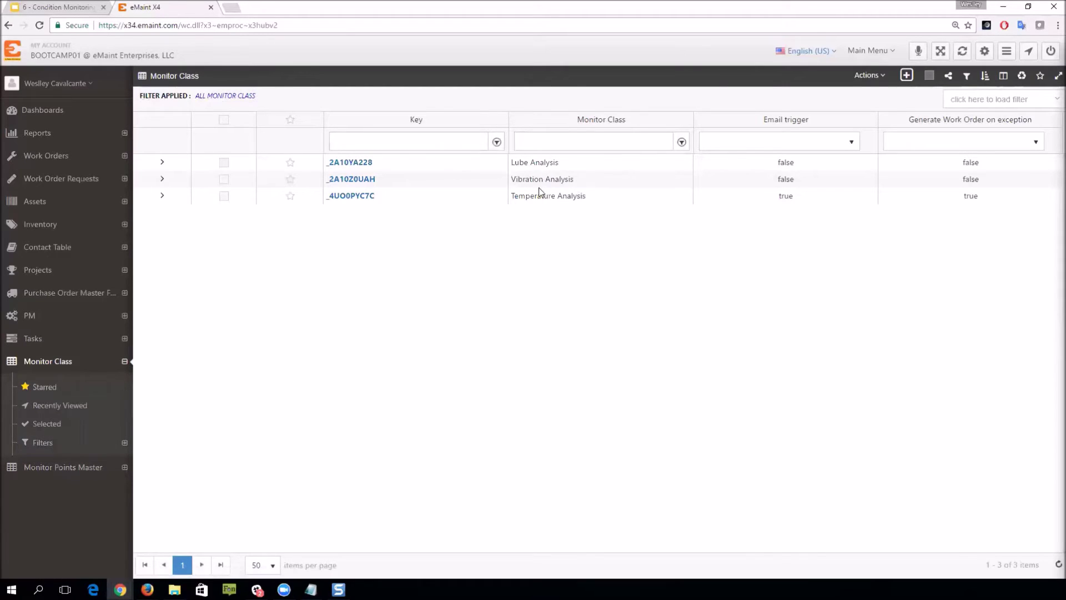
left_click(125, 361)
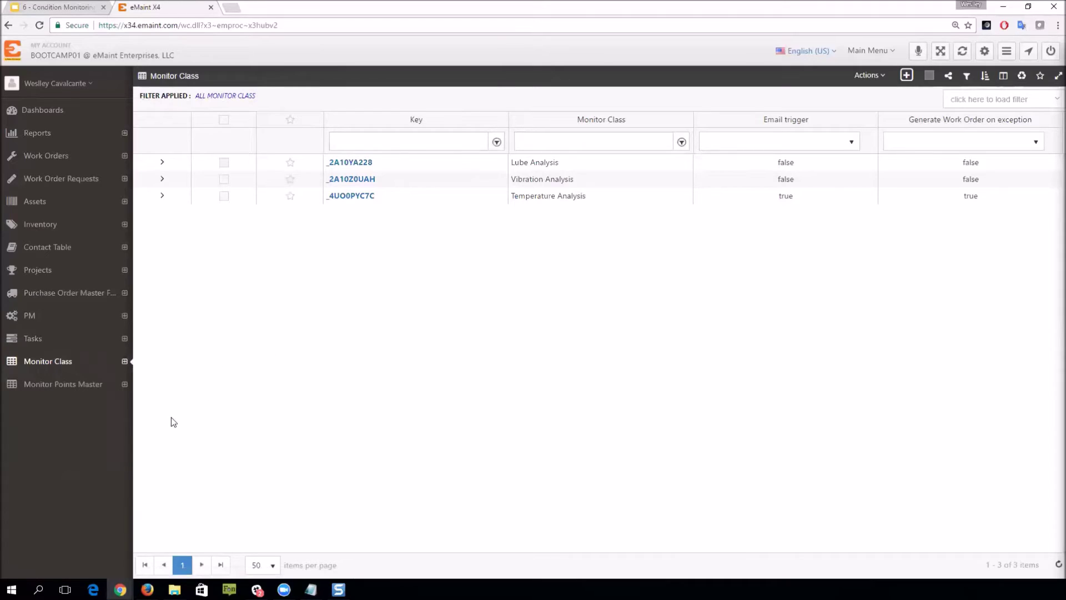
left_click(35, 389)
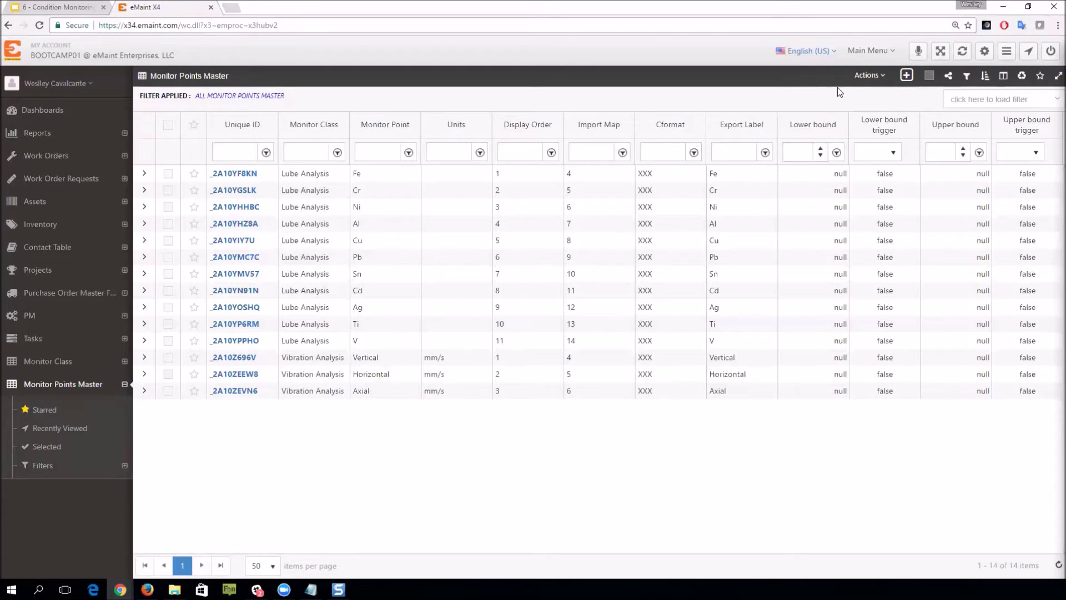
left_click(906, 77)
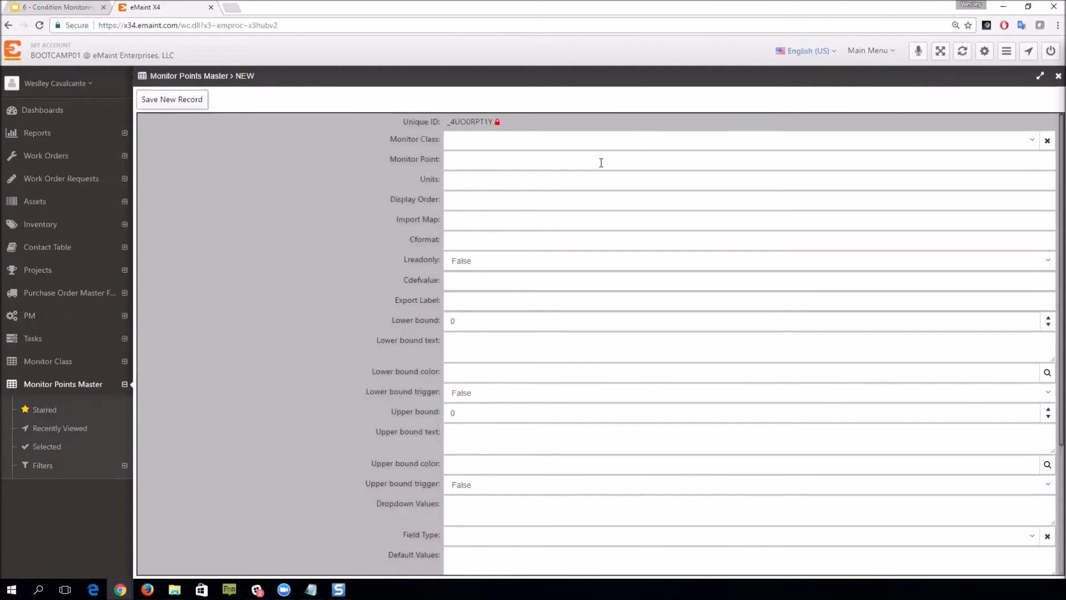
Step: Create point Termination Box under Temperature Analysis, units F, display order 1, import map 4
left_click(1030, 144)
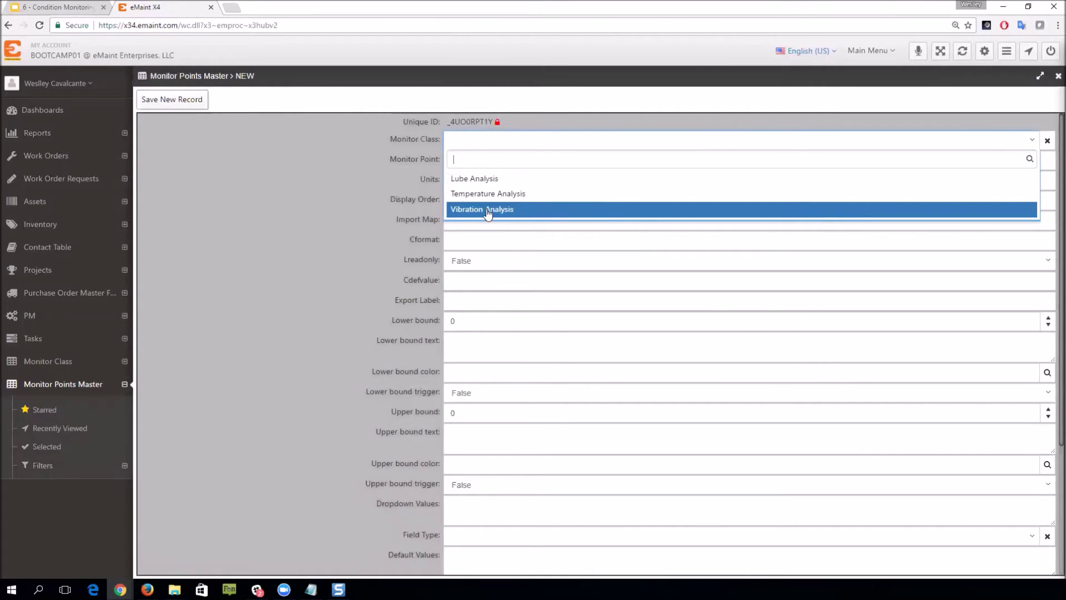
left_click(503, 194)
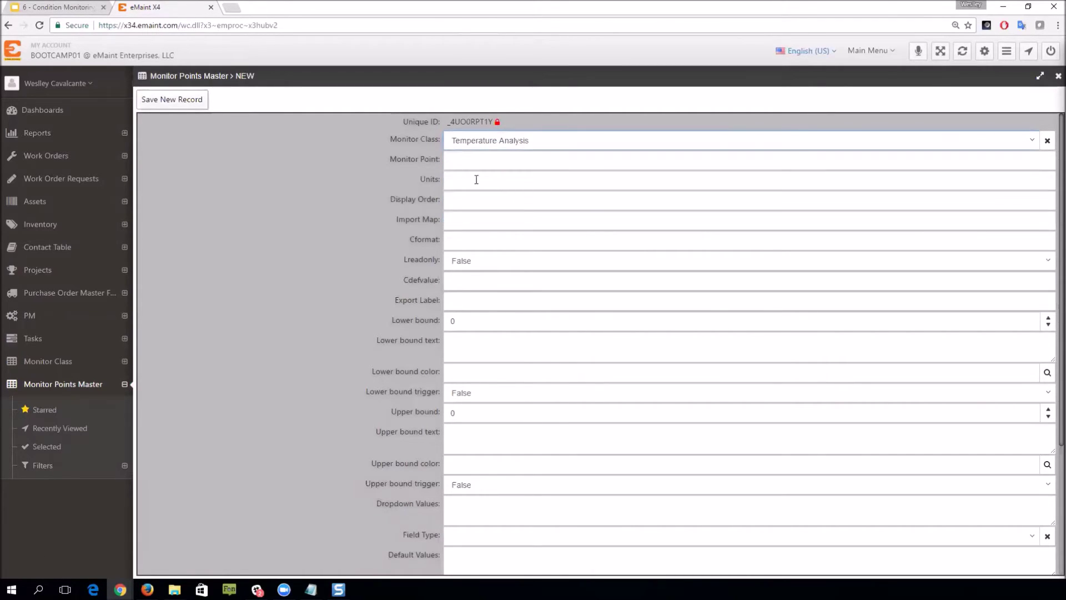
left_click(480, 161)
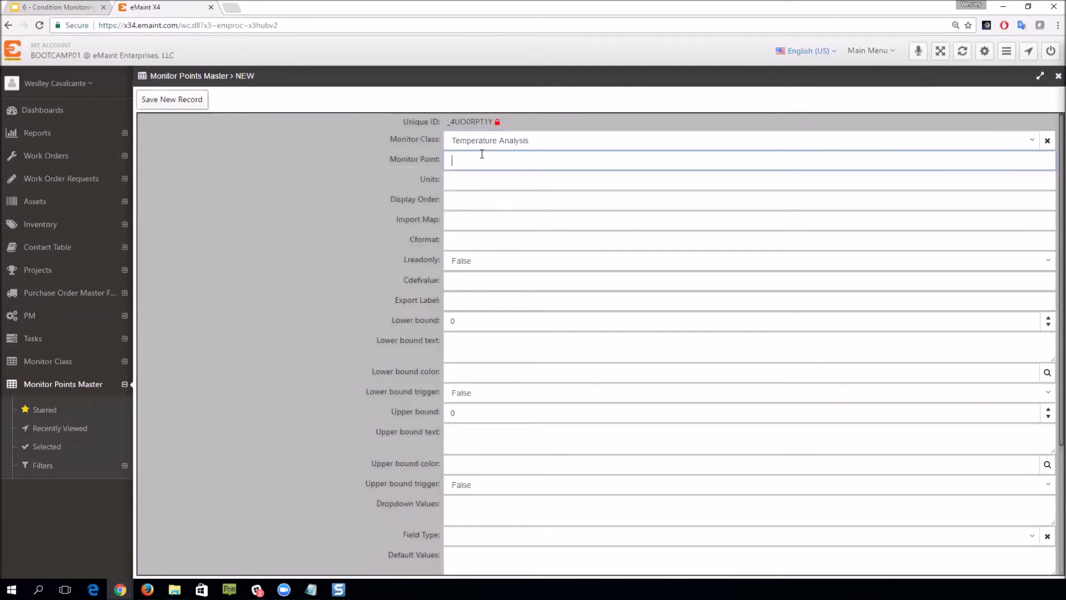
type("Termination Box")
left_click(514, 177)
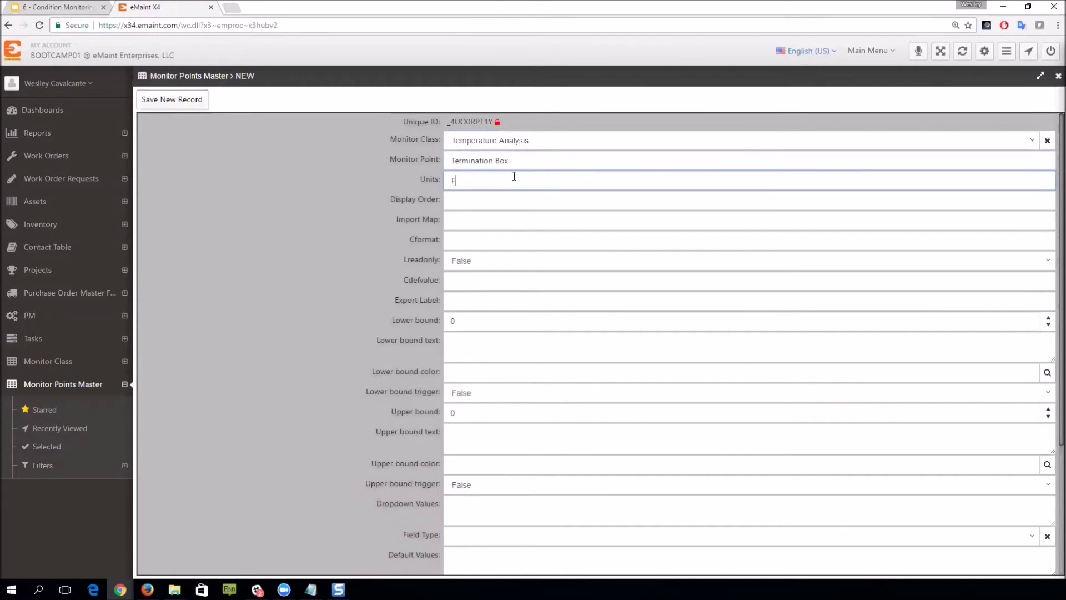
left_click(464, 200)
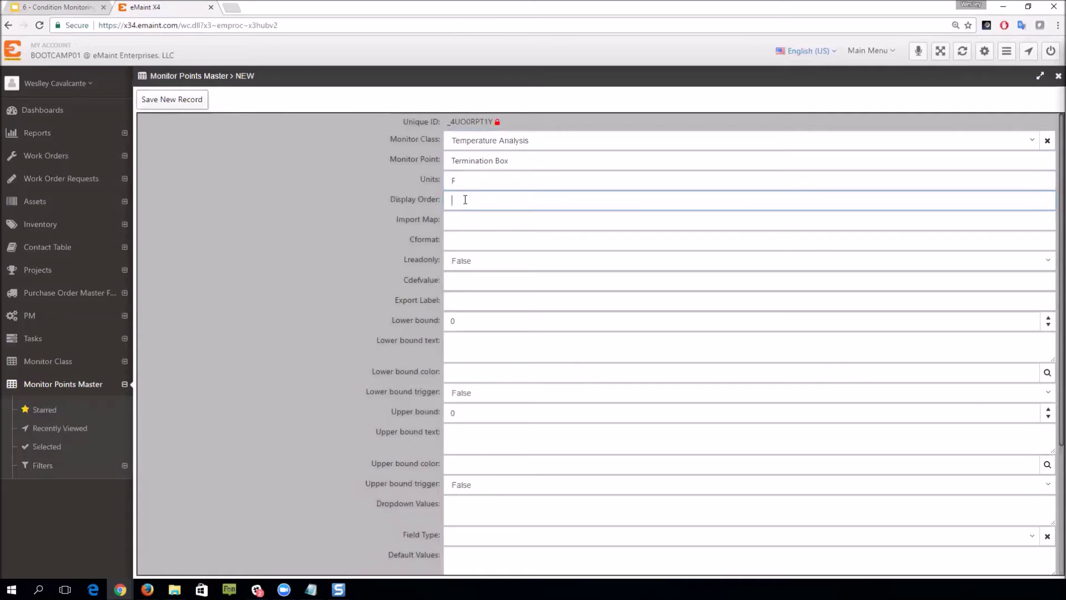
type("1")
left_click(474, 222)
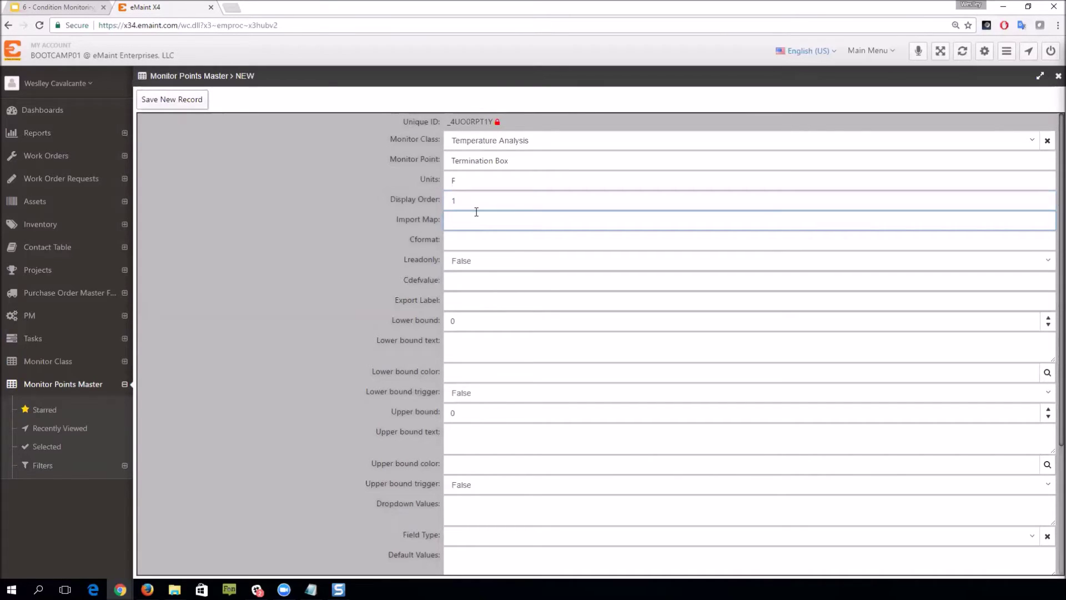
type("4")
Step: Check the Import Map slide, then enter the Cformat and the wires-too-hot upper-bound text
left_click(77, 8)
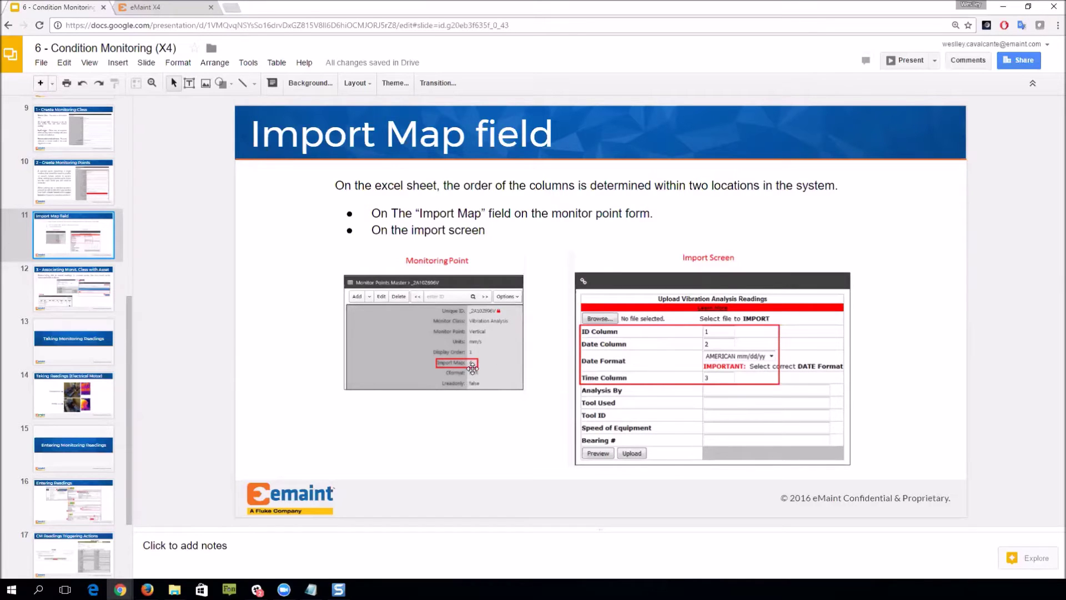
left_click(167, 7)
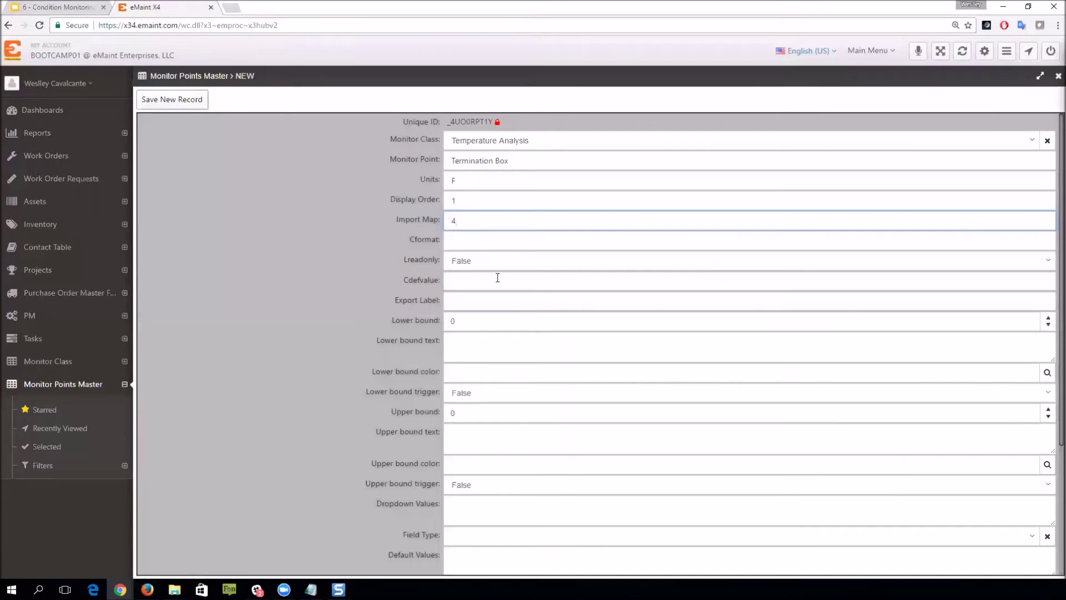
left_click(488, 239)
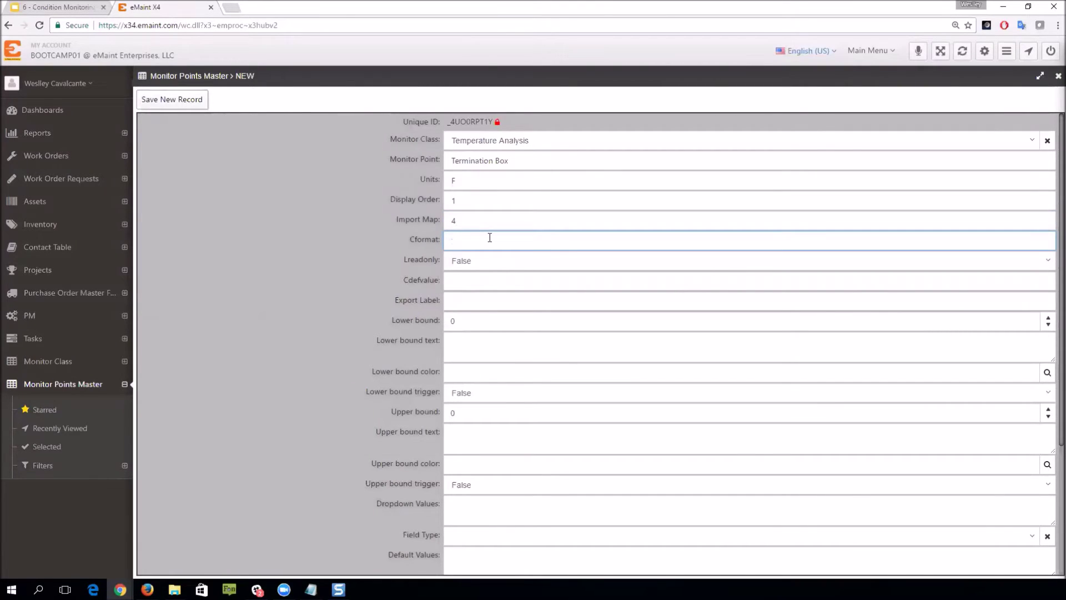
type("xxx")
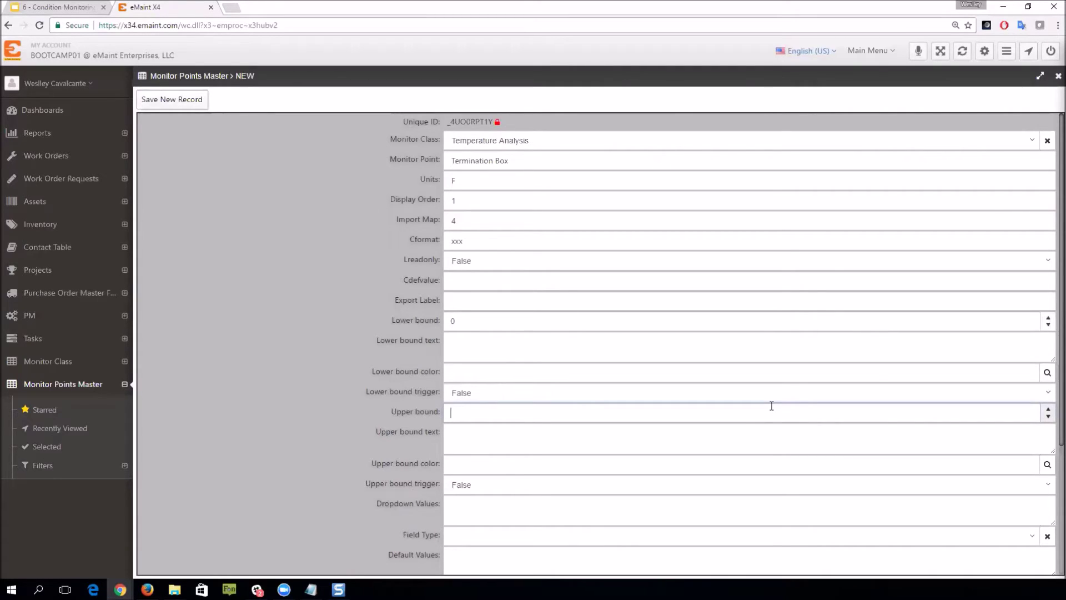
left_click(561, 434)
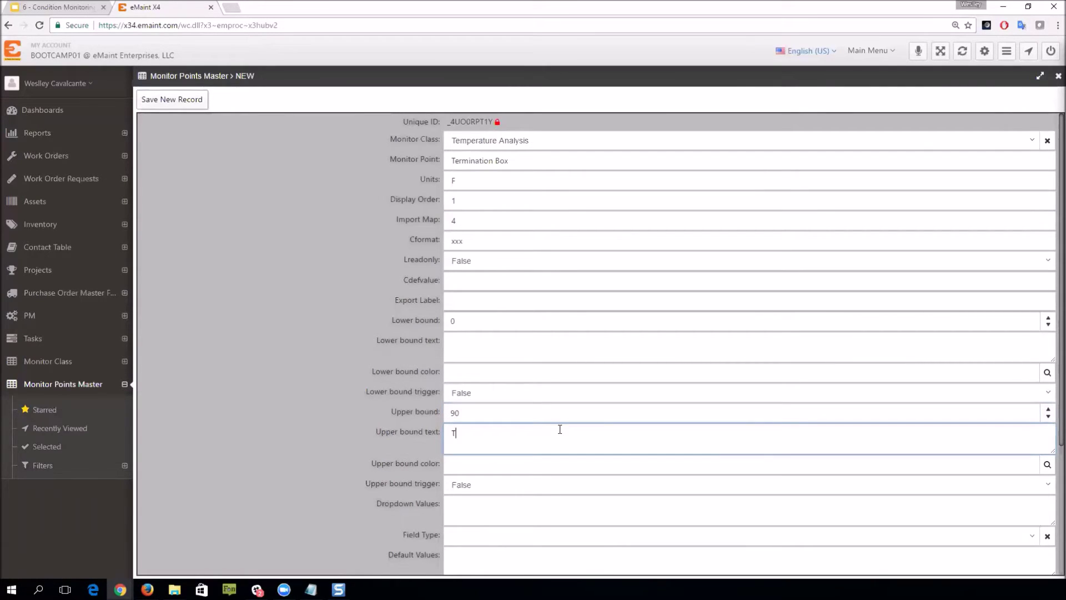
type("The wires in the termination box are too hot!")
Step: Give Termination Box a red upper-bound colour, set its upper-bound trigger True, and save
left_click(1045, 466)
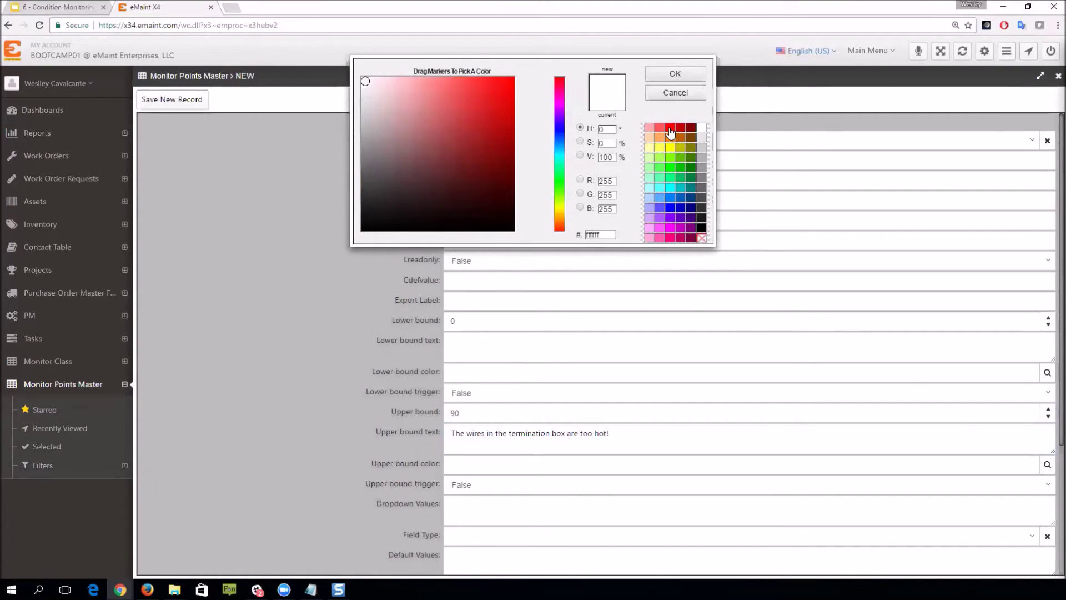
left_click(670, 132)
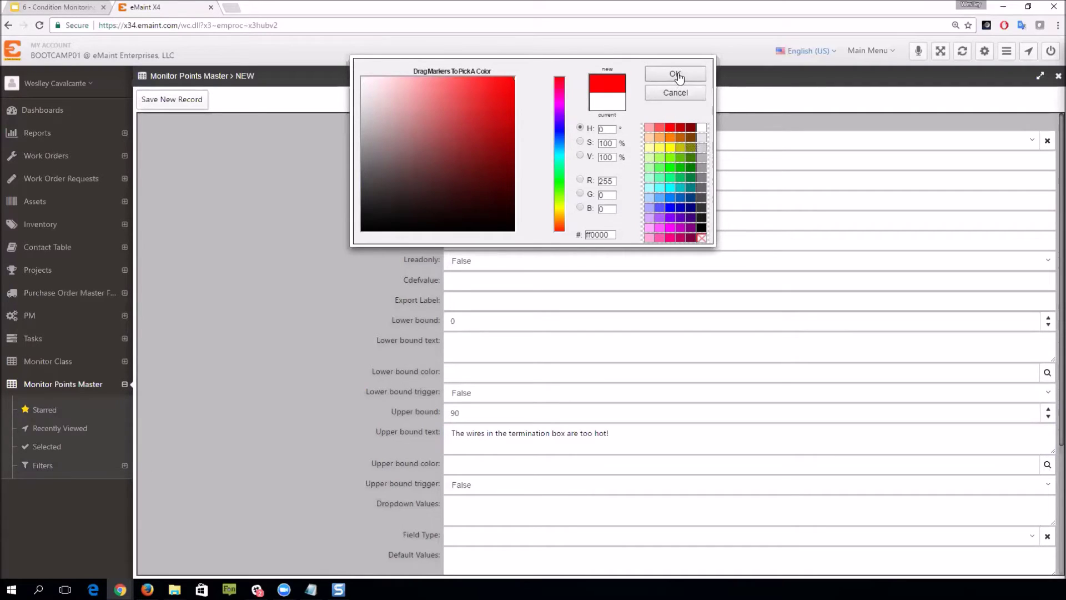
left_click(675, 76)
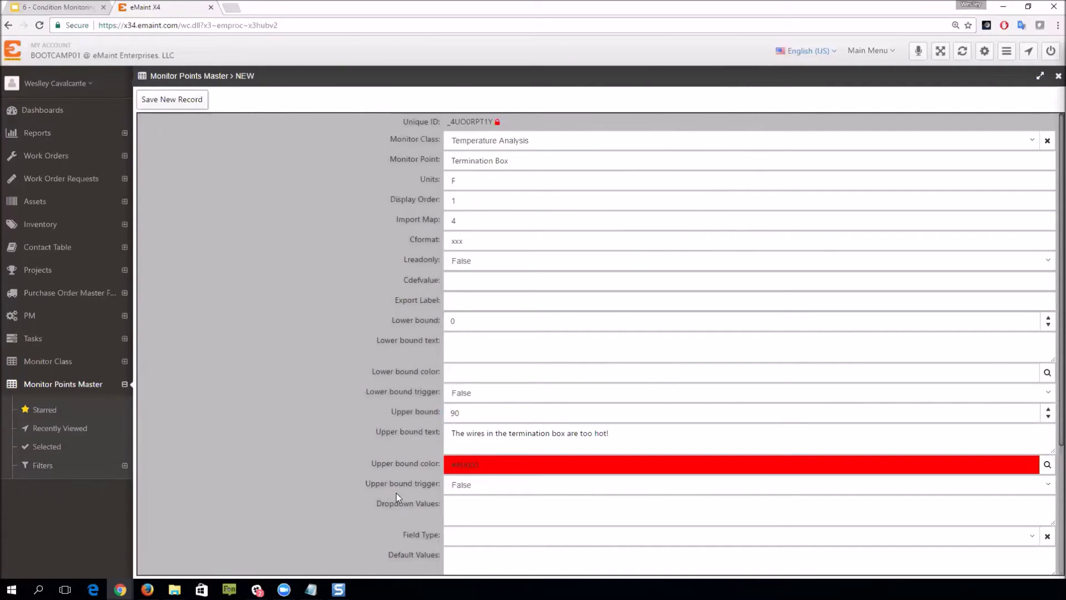
left_click(488, 486)
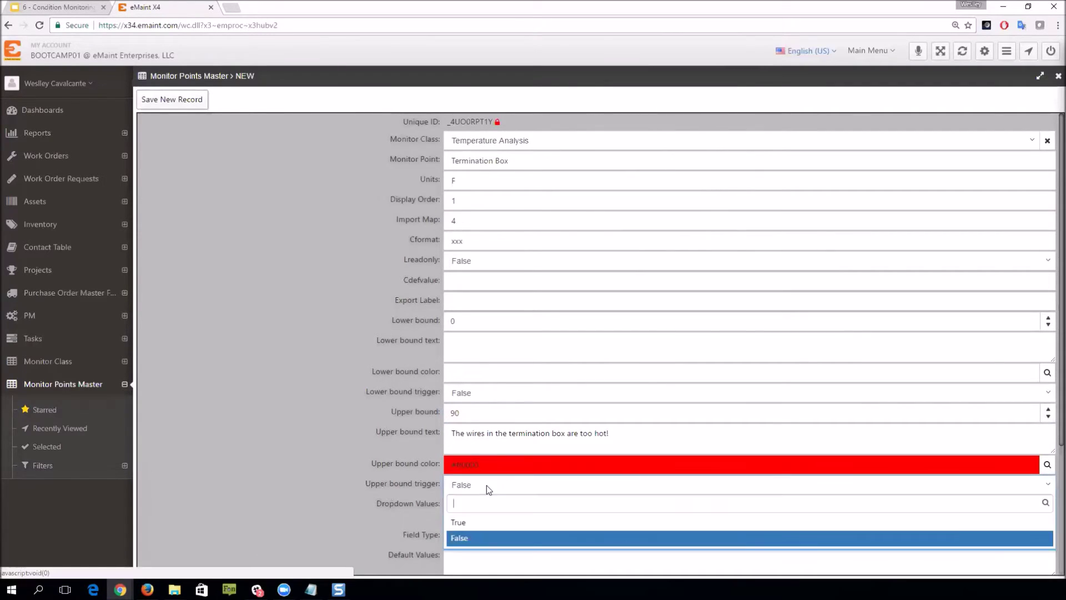
left_click(473, 525)
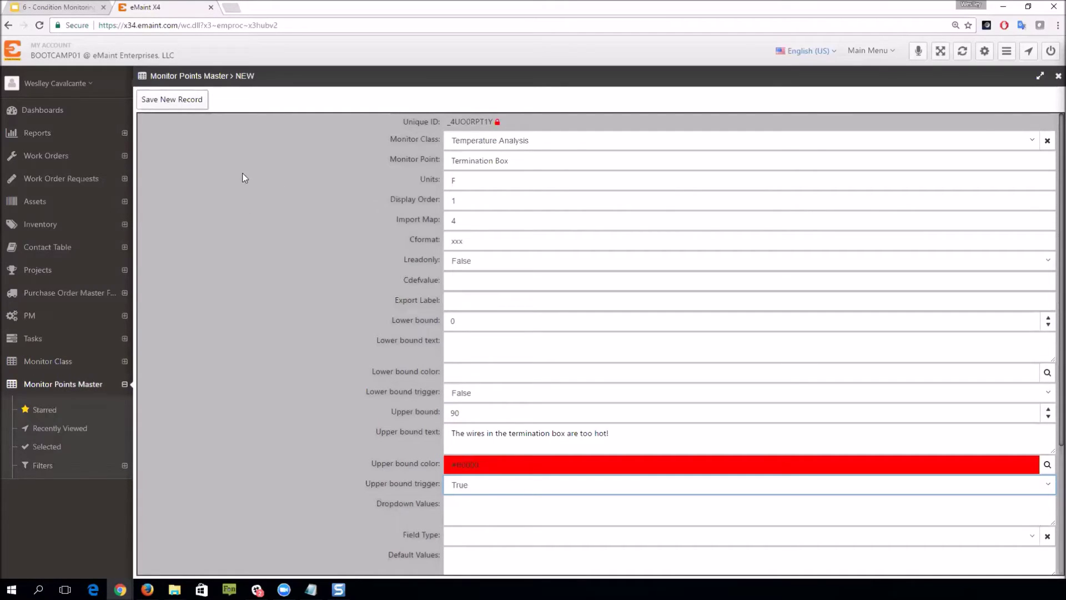
left_click(172, 100)
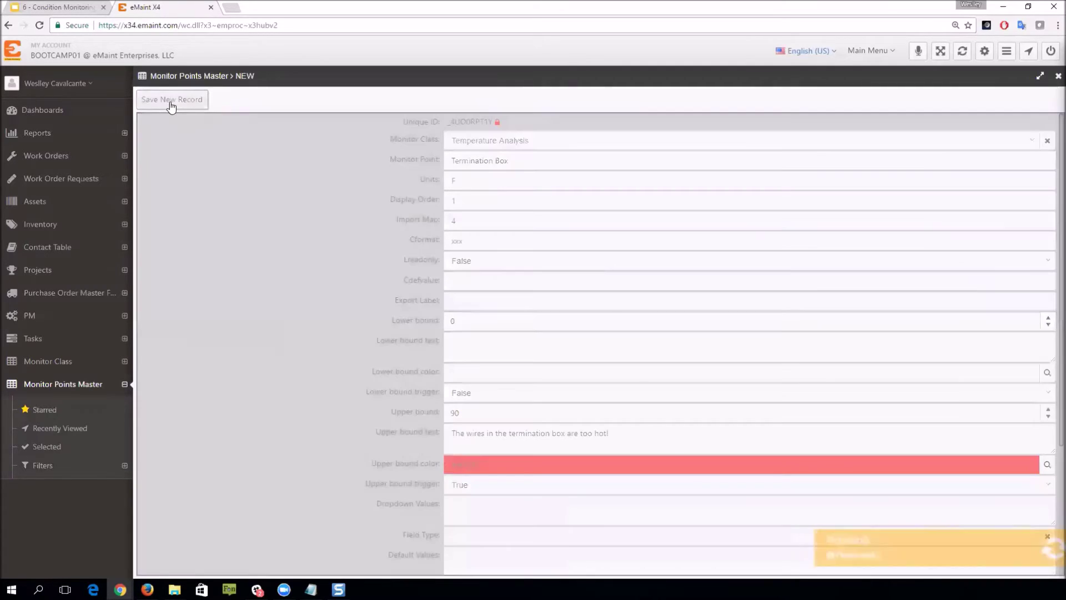
mouse_move(169, 105)
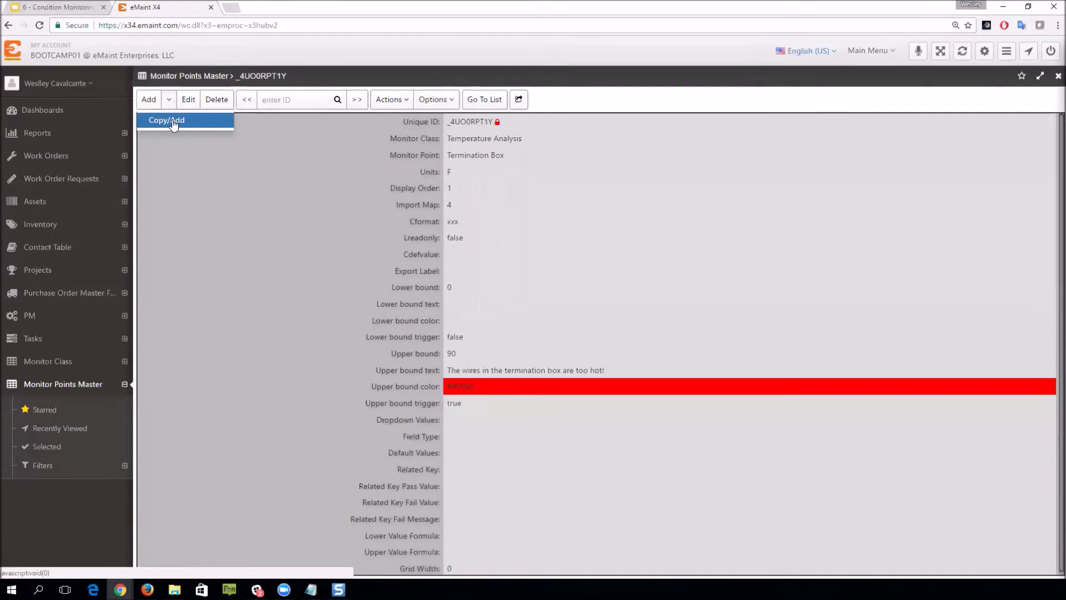
Step: Copy Termination Box as a new point named Bearing with display order 2 and import map 5
left_click(174, 122)
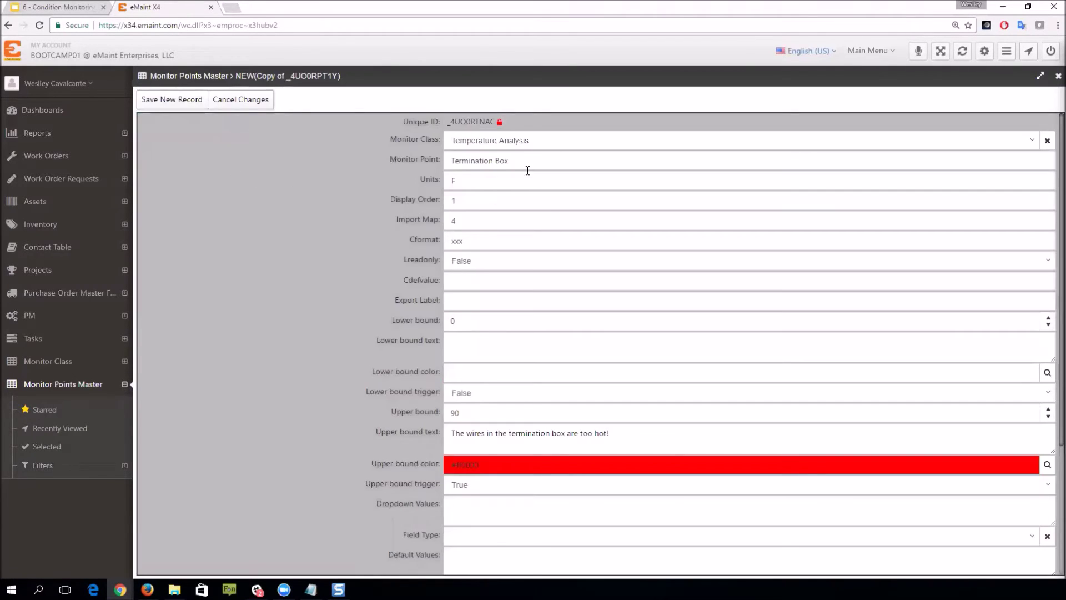
left_click_drag(529, 166, 446, 128)
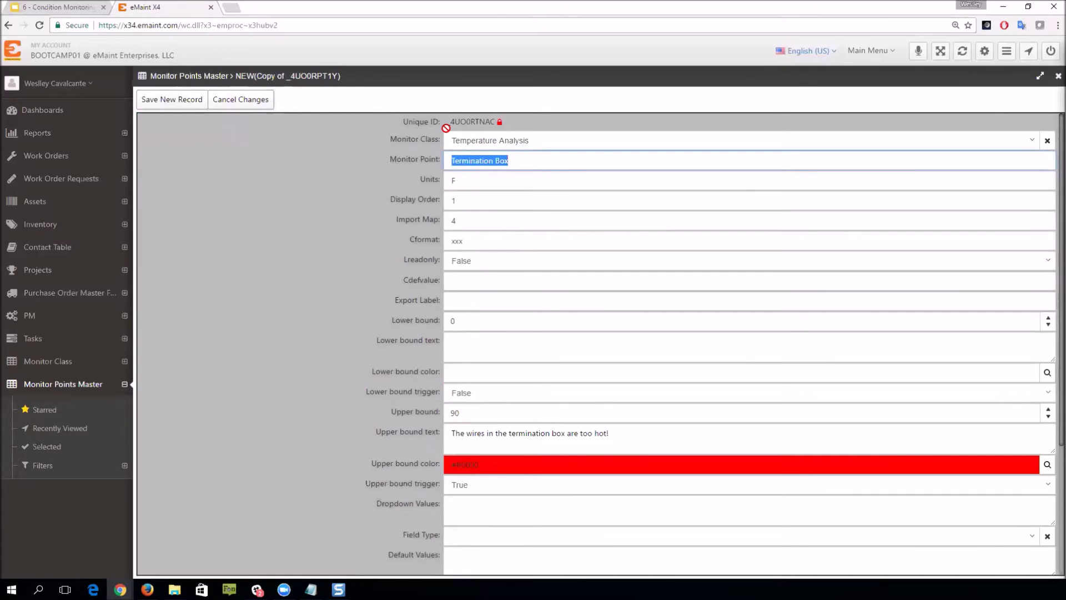
type("Bearing")
left_click(478, 205)
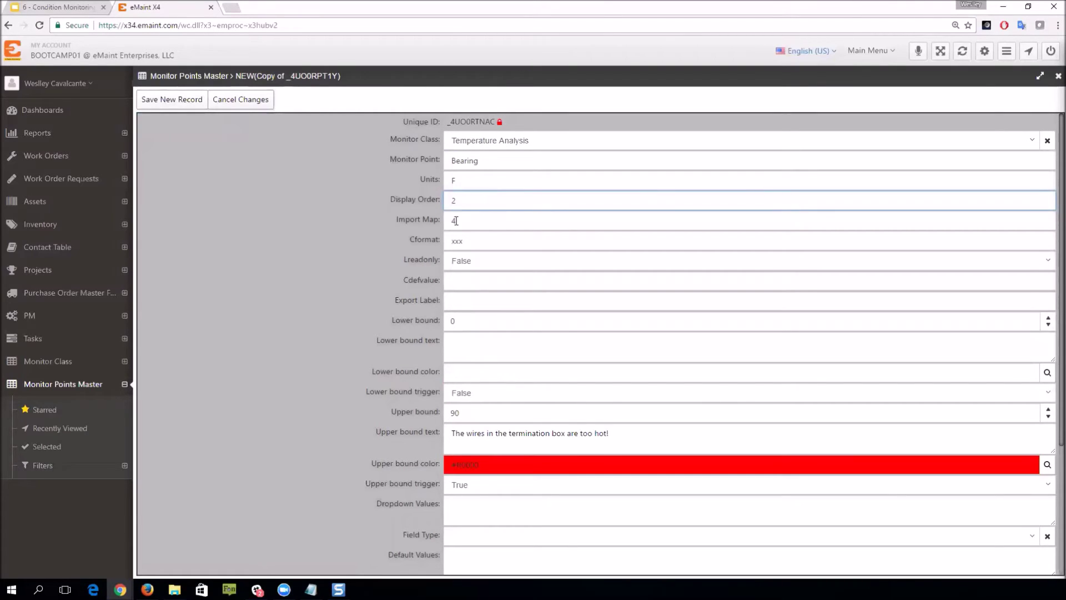
left_click(458, 222)
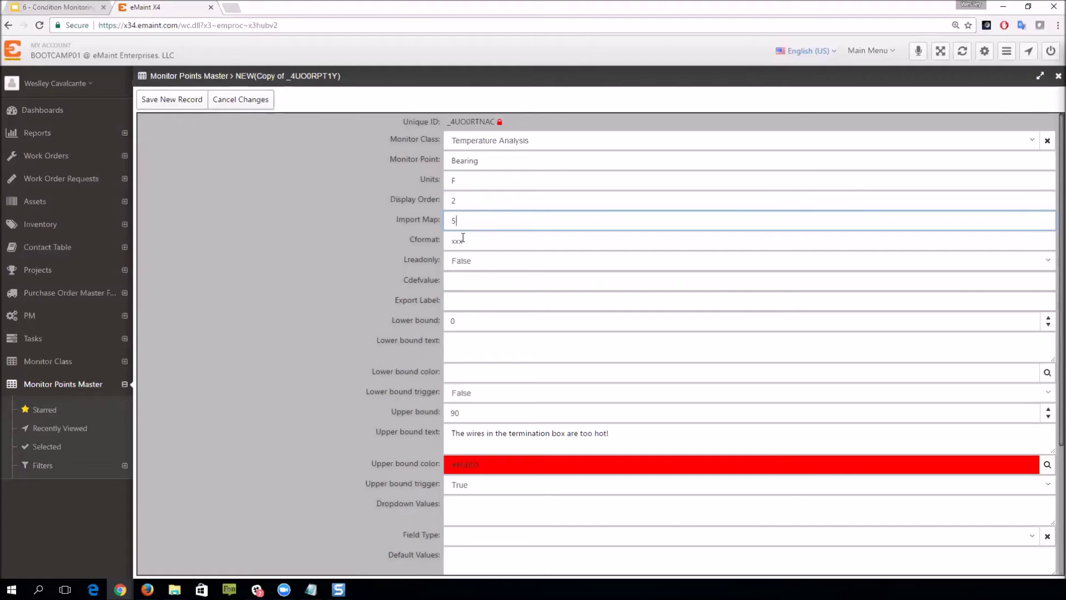
Step: Set Bearing's upper bound to 180 with text 'Bearing is too hot!', save, and return to the list
left_click(467, 410)
key("BackSpace")
key("BackSpace")
type("18")
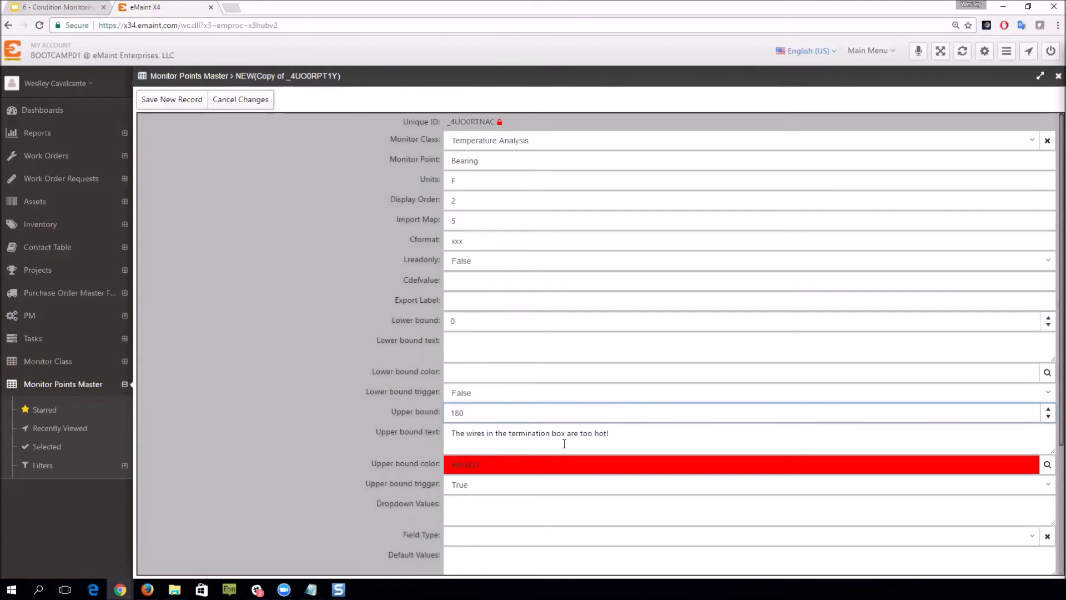
left_click_drag(577, 436, 447, 433)
key("Delete")
key("Delete")
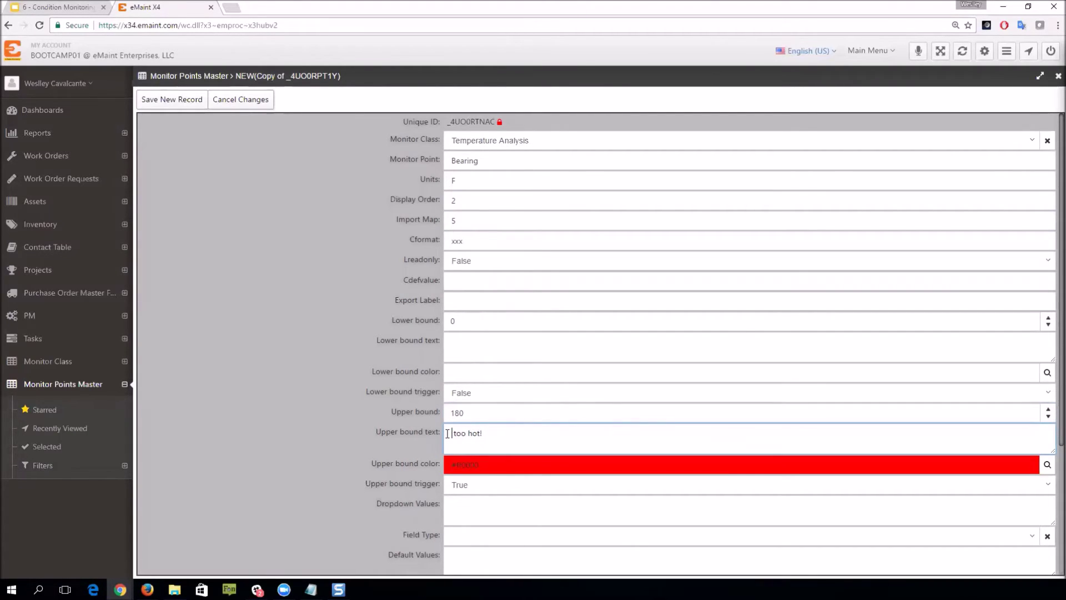
type("Bearing is")
left_click(168, 103)
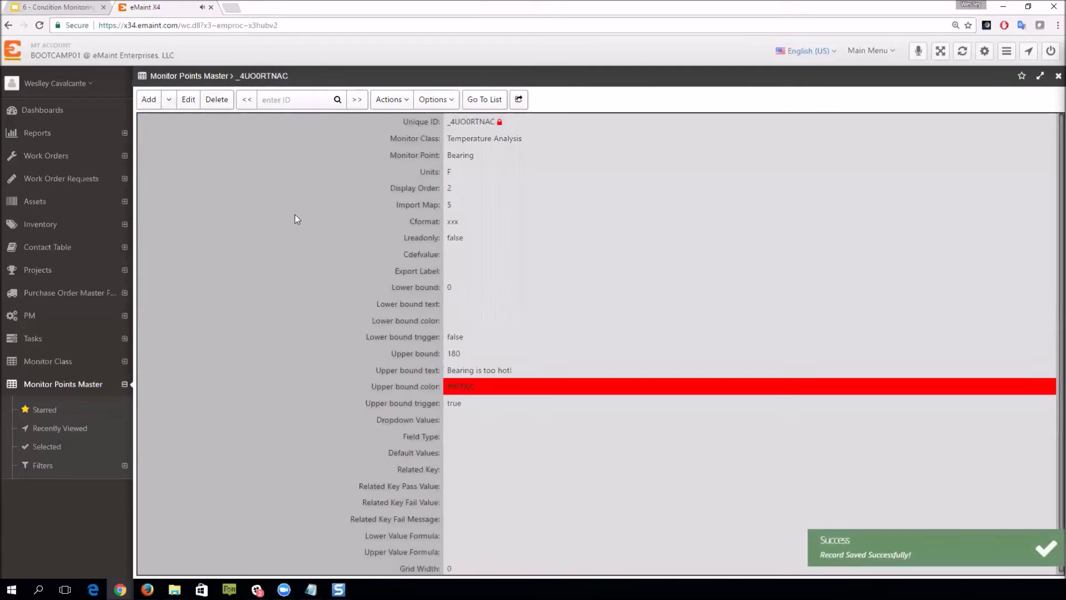
left_click(480, 101)
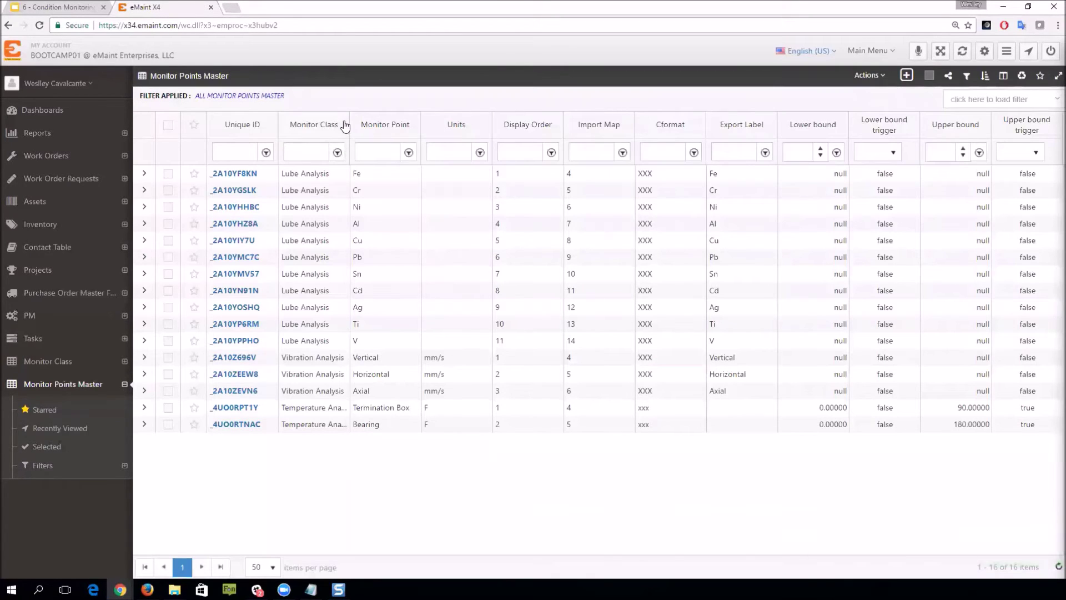
Step: Autofit the Monitor Class column to show full Temperature Analysis names, then collapse the Monitor Points sidebar entry
double_click(367, 120)
double_click(366, 120)
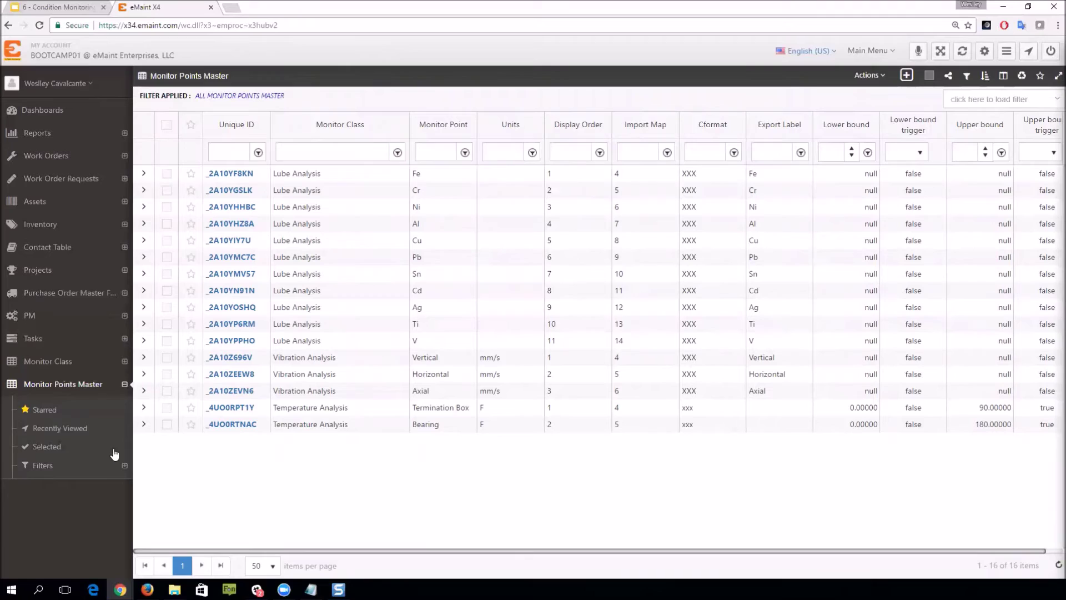
left_click(125, 383)
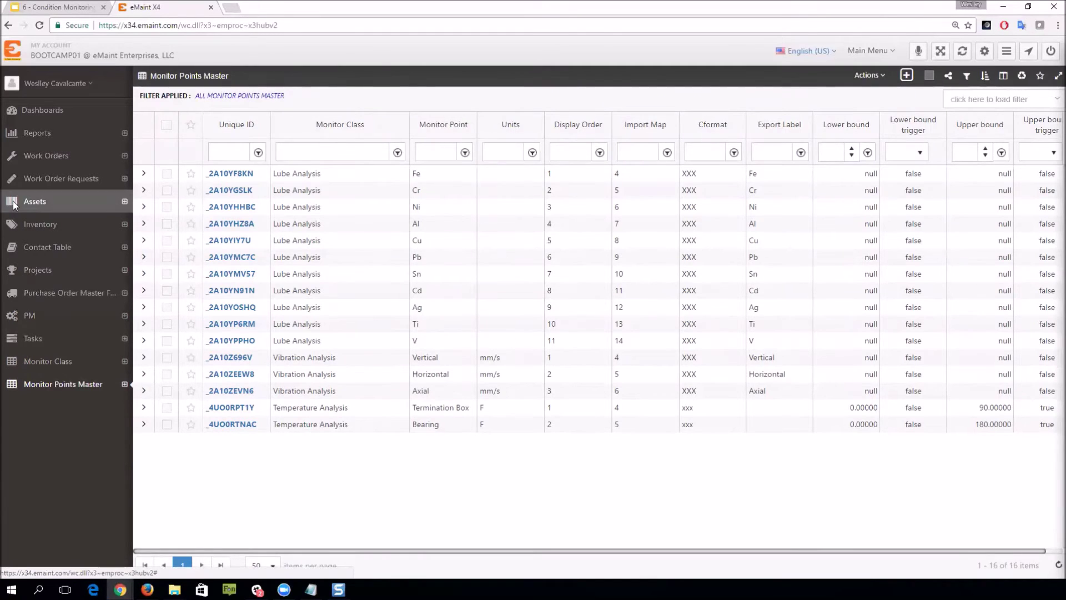
Step: Filter assets by type 'motor', open MOT-001, and show its related tables
left_click(15, 206)
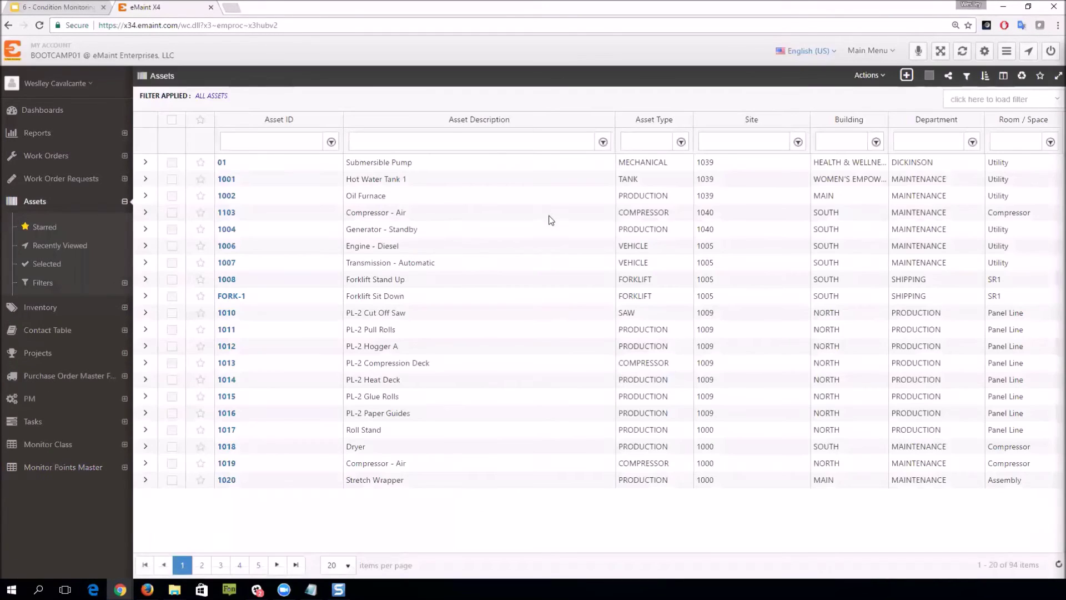
left_click(638, 139)
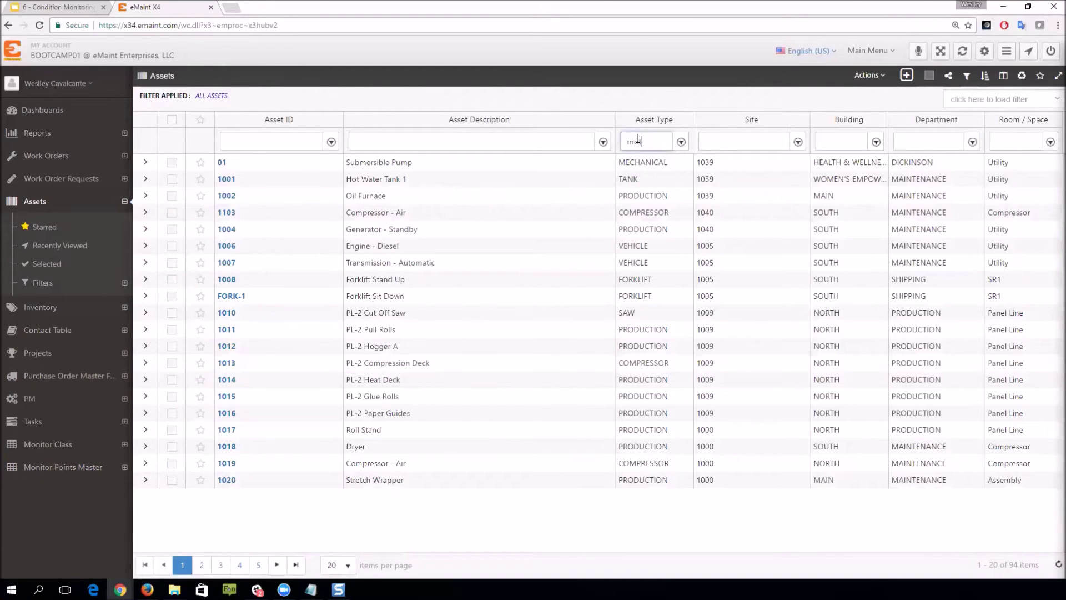
key("Return")
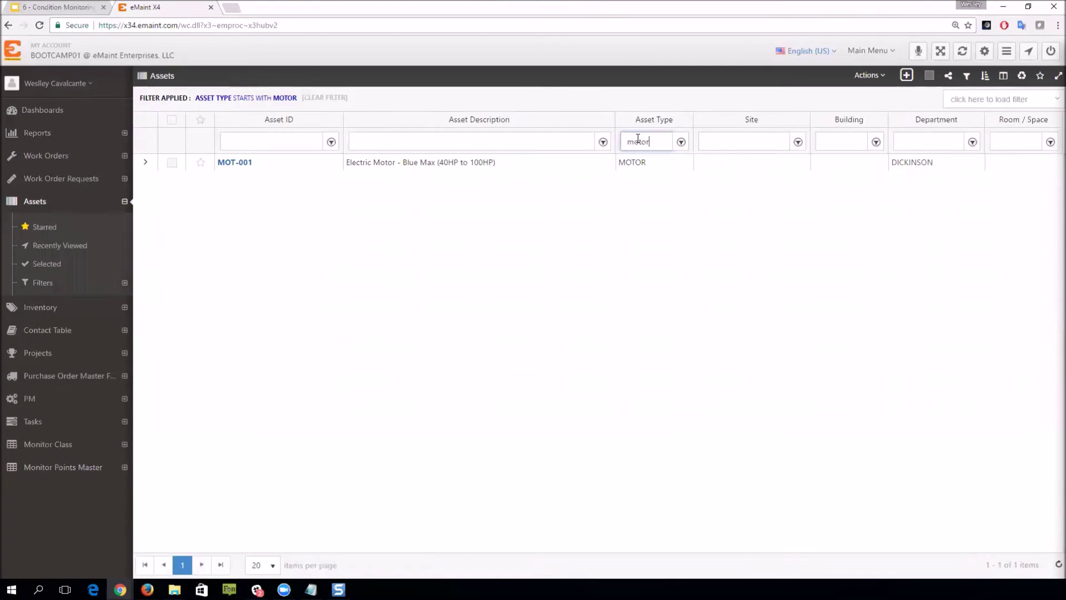
left_click(238, 164)
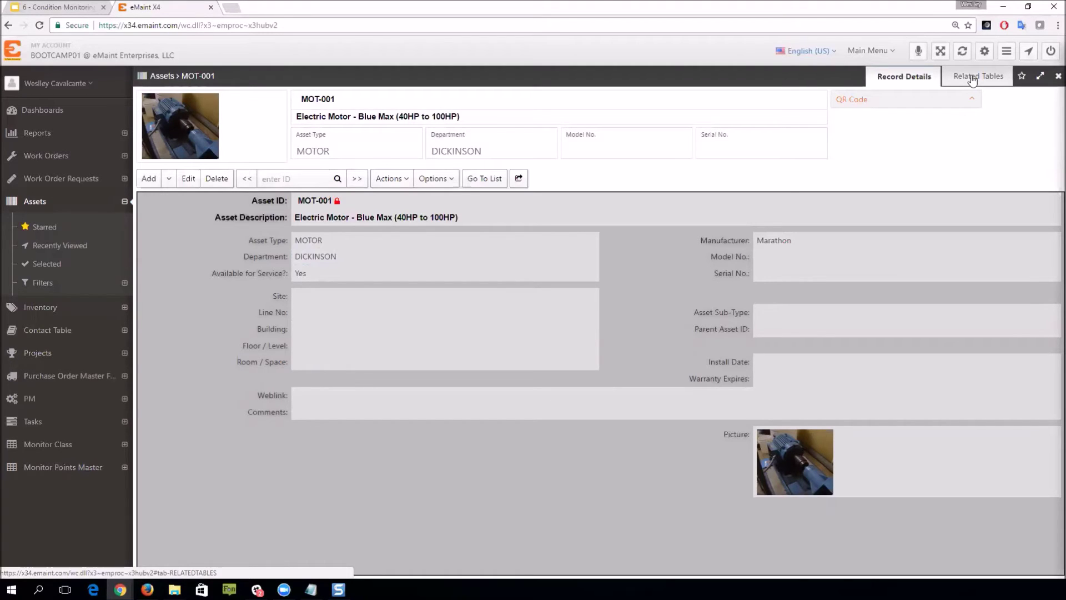
left_click(975, 82)
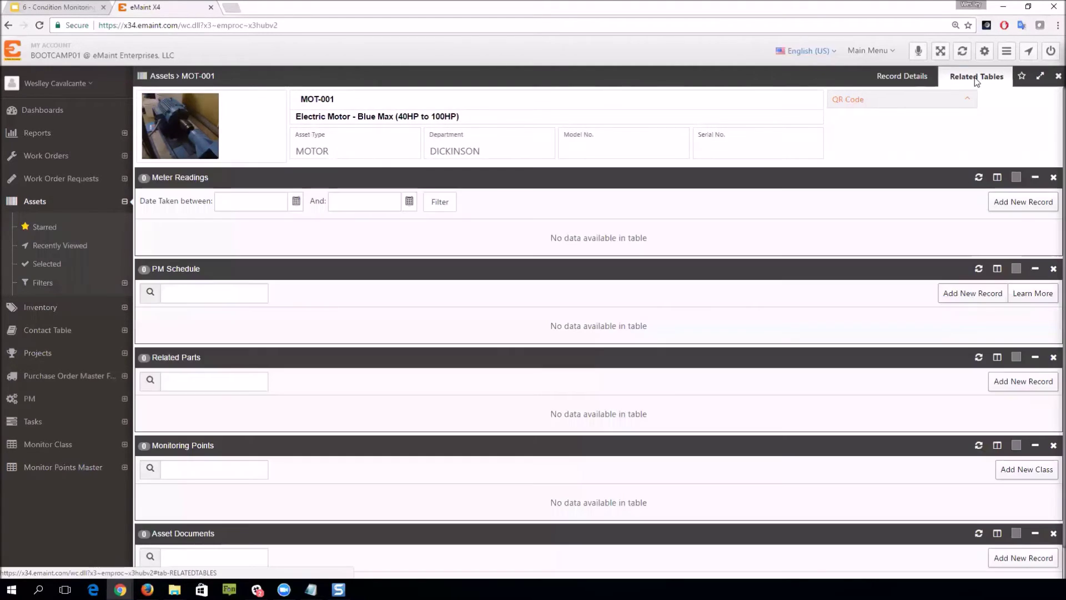
Step: In Manage Related Tables, move Monitoring Points to the top of MOT-001's displayed tables and apply
scroll(388, 339, "down", 1)
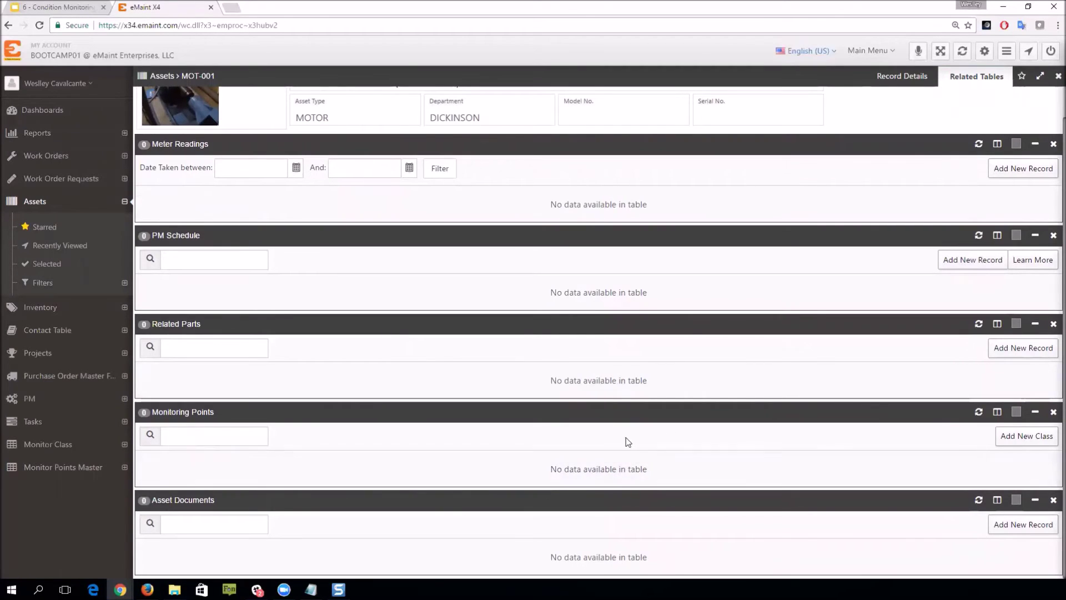
left_click(894, 79)
left_click(435, 179)
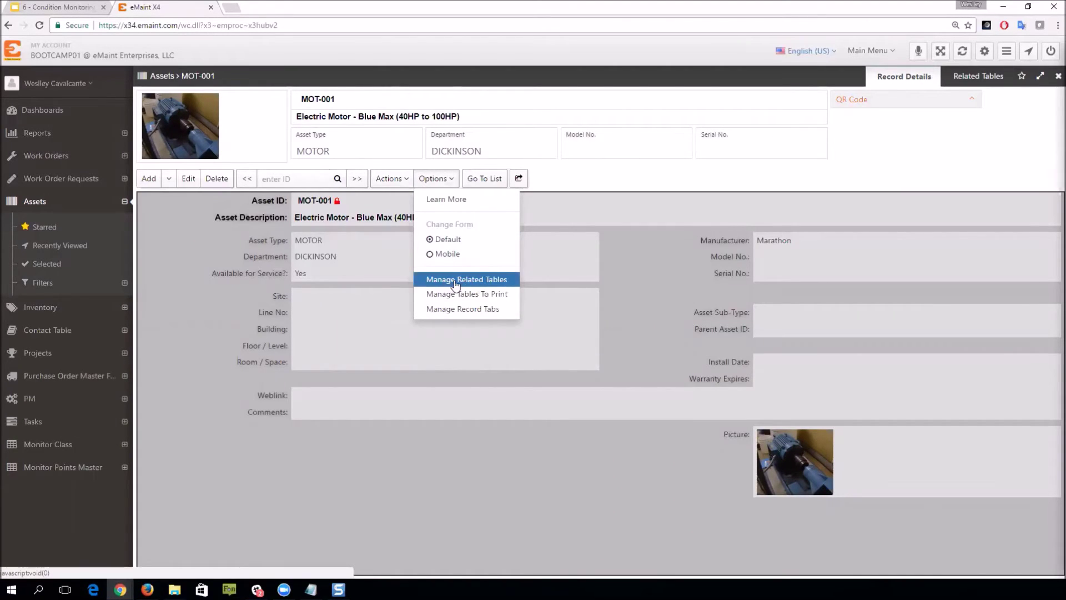
left_click(466, 285)
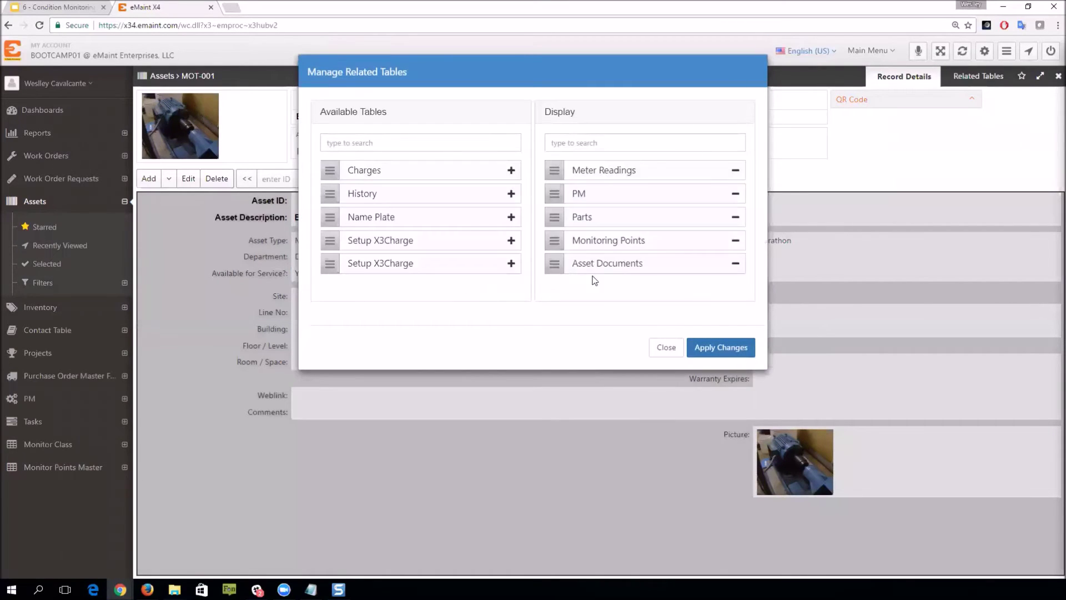
left_click(736, 243)
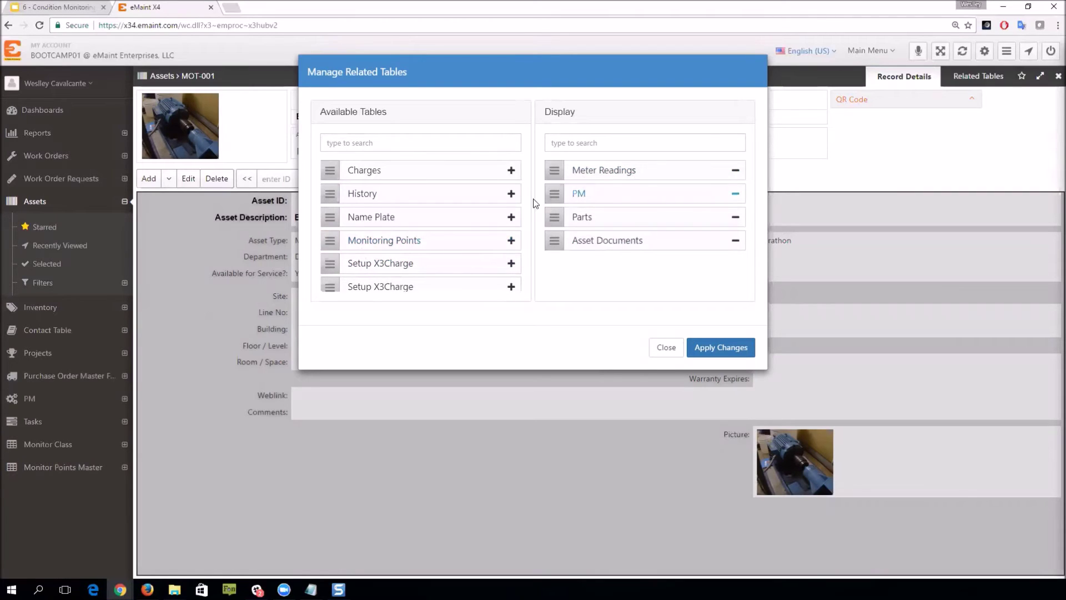
left_click_drag(329, 239, 554, 169)
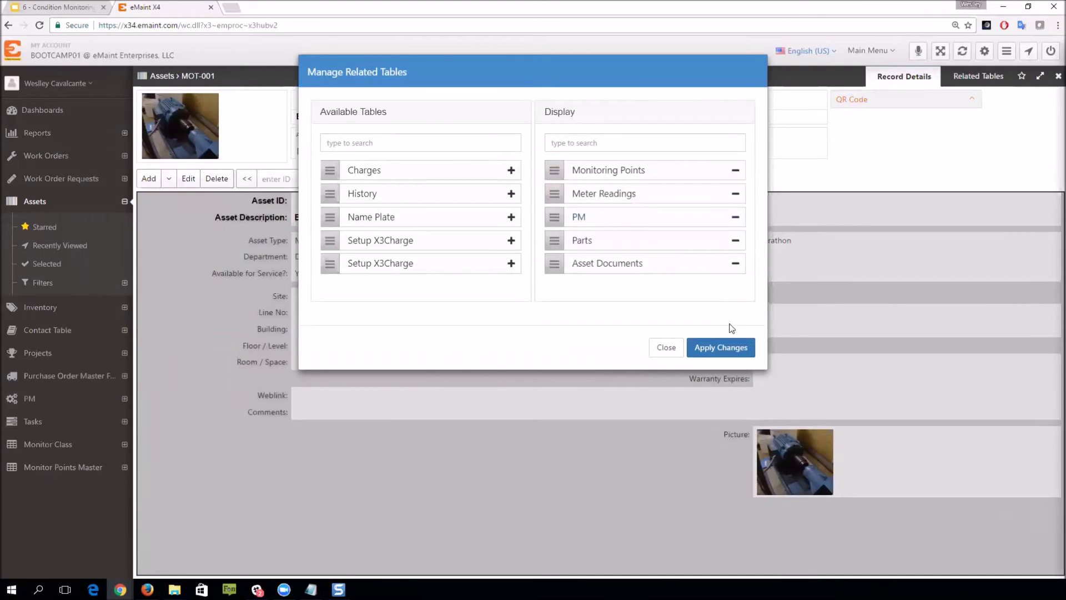
left_click(723, 348)
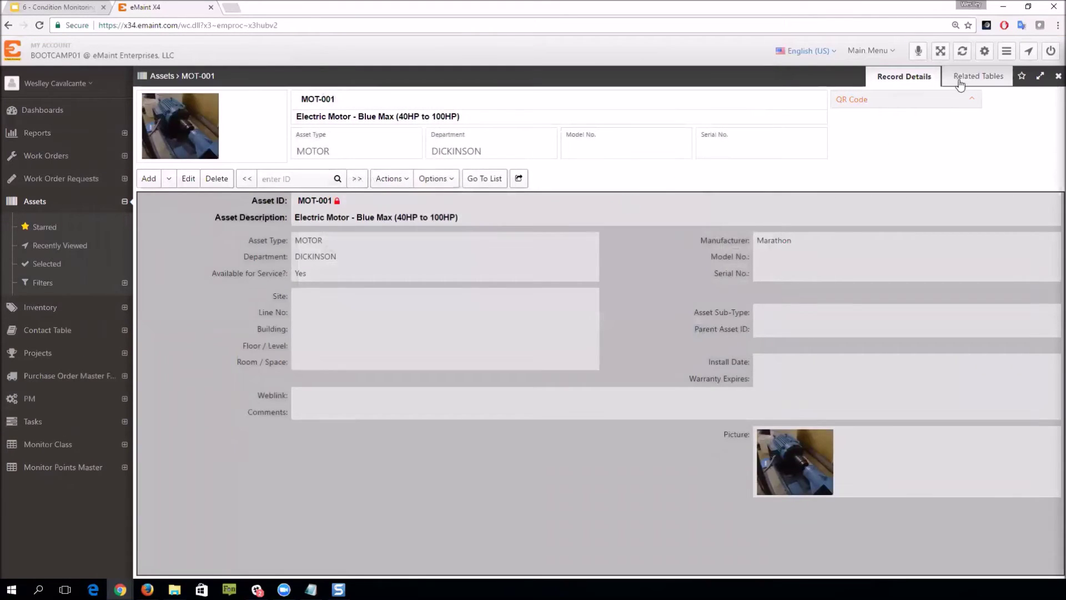
left_click(960, 82)
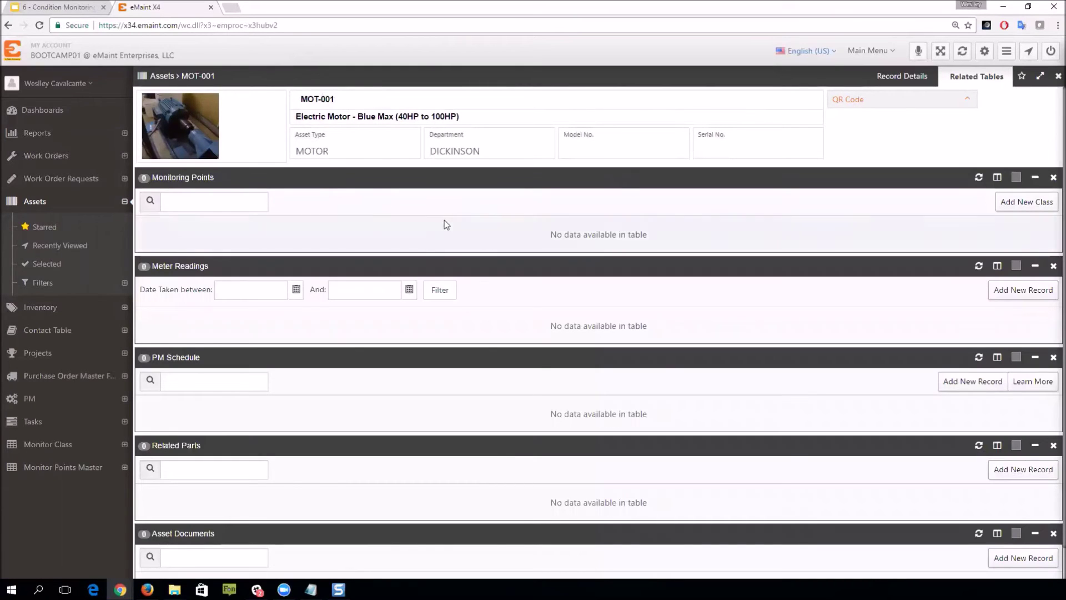
Step: Add the Temperature Analysis monitoring class to MOT-001
left_click(1012, 205)
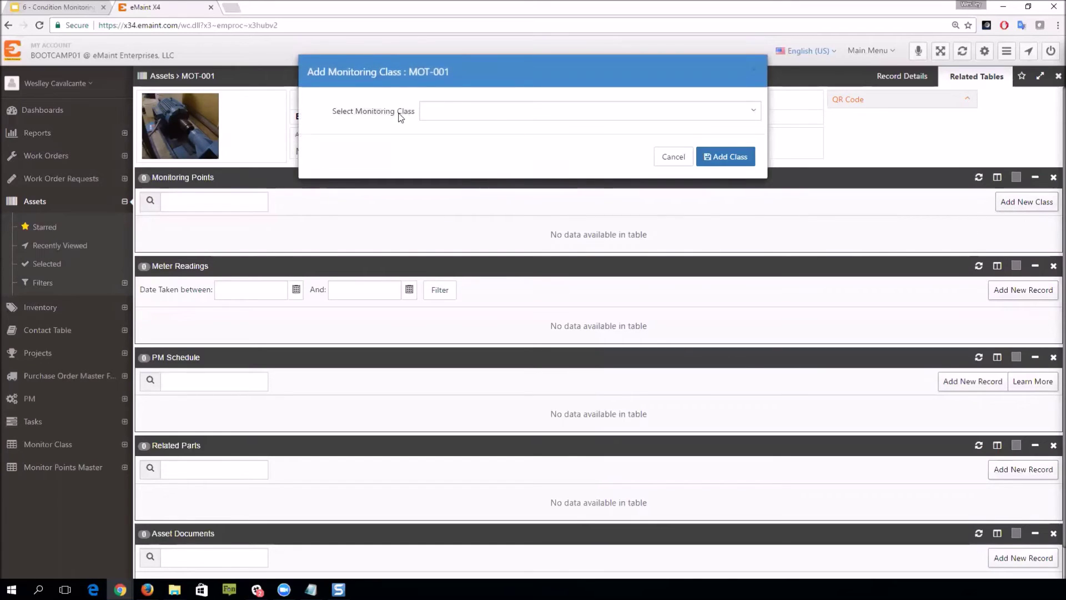
left_click(754, 112)
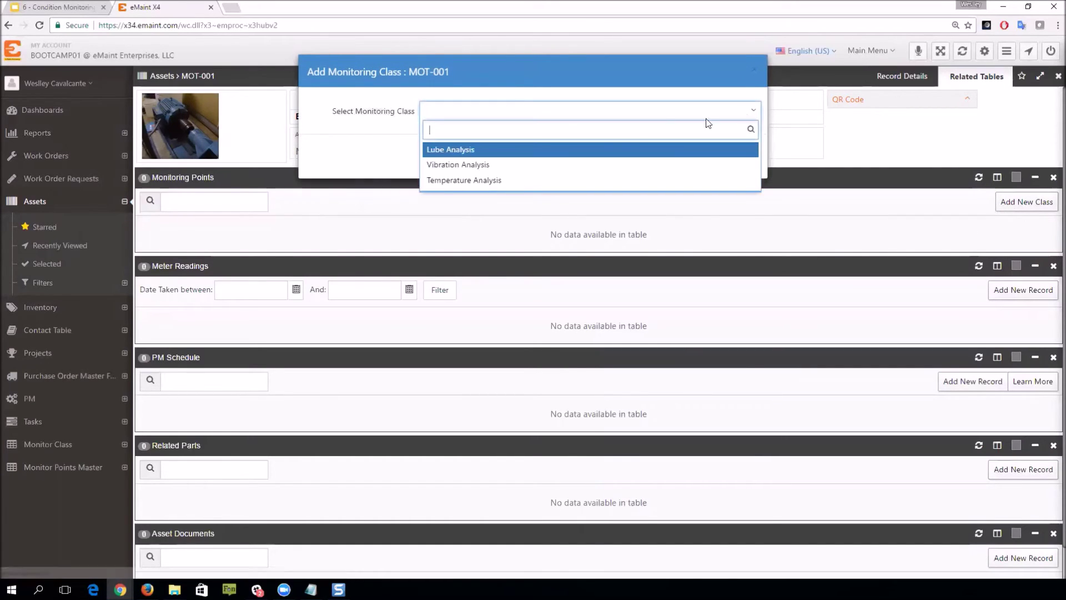
left_click(505, 181)
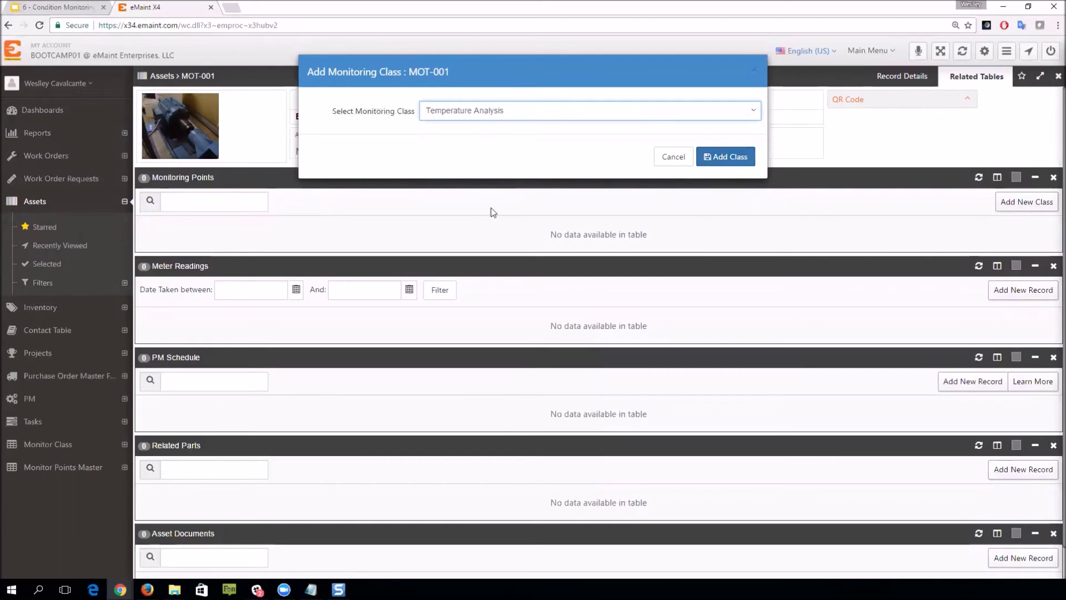
left_click(733, 157)
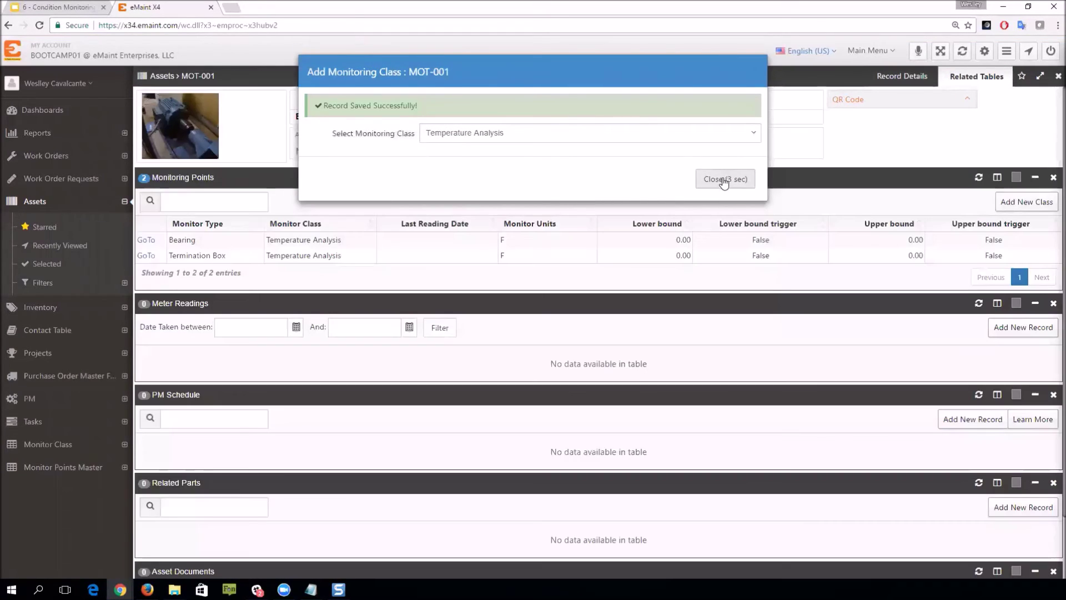
left_click(720, 179)
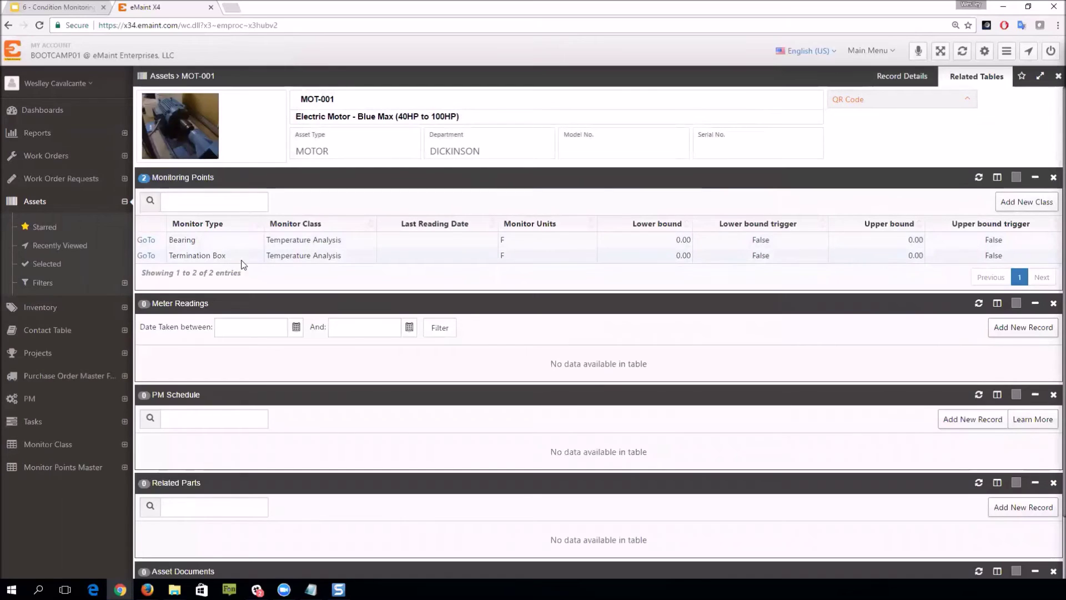
Step: Collapse the Assets navigation section and return to MOT-001's record details
left_click(124, 201)
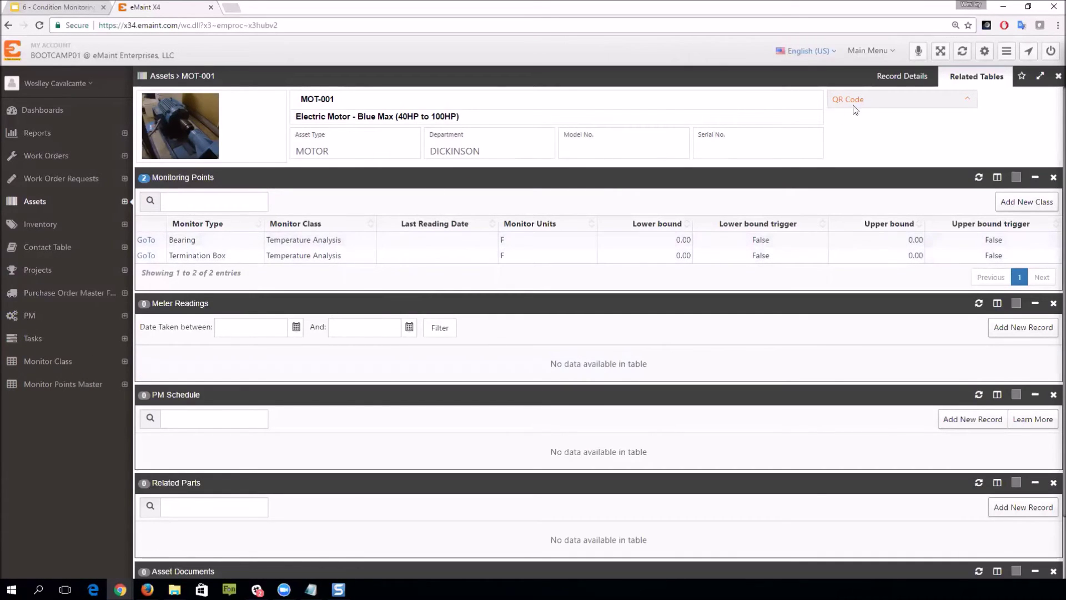
left_click(895, 80)
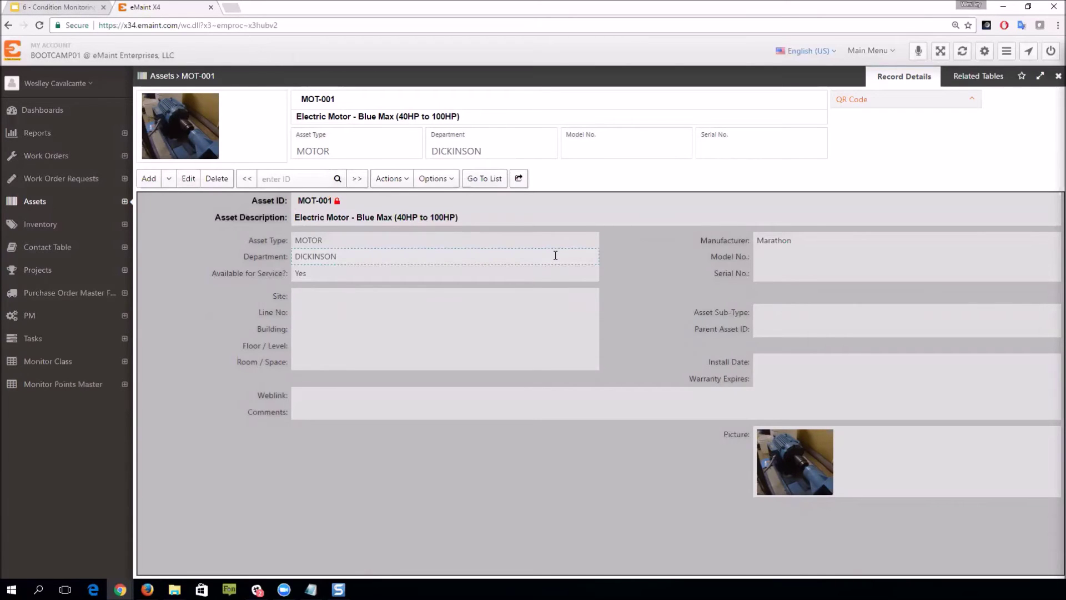
left_click(53, 8)
Step: View slides 13 and 14, up to Taking Readings (Electrical Motor), then return to eMaint's MOT-001 record
scroll(91, 306, "down", 1)
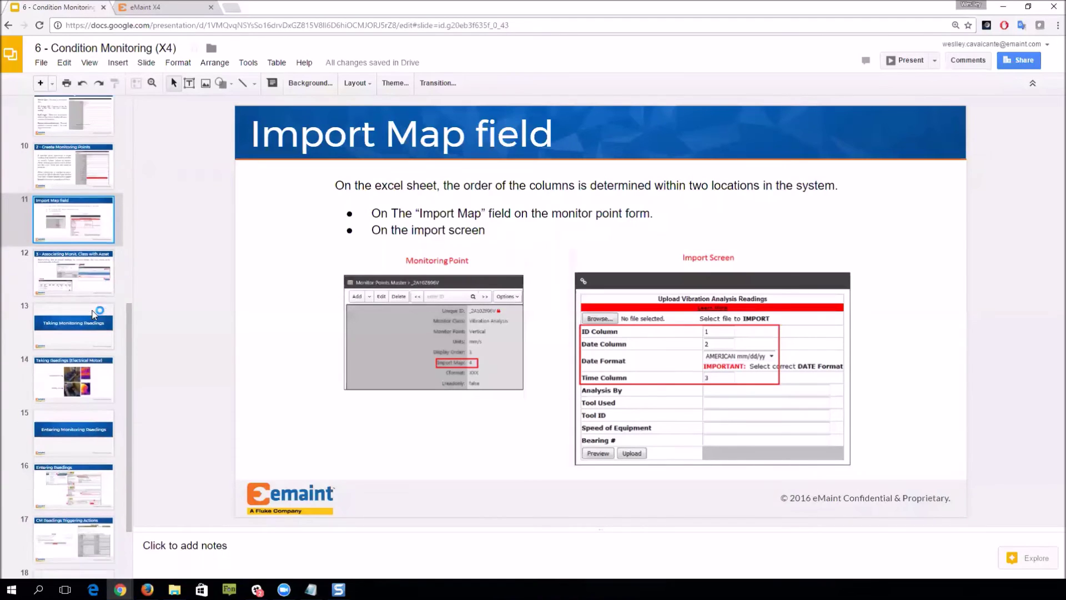
left_click(89, 304)
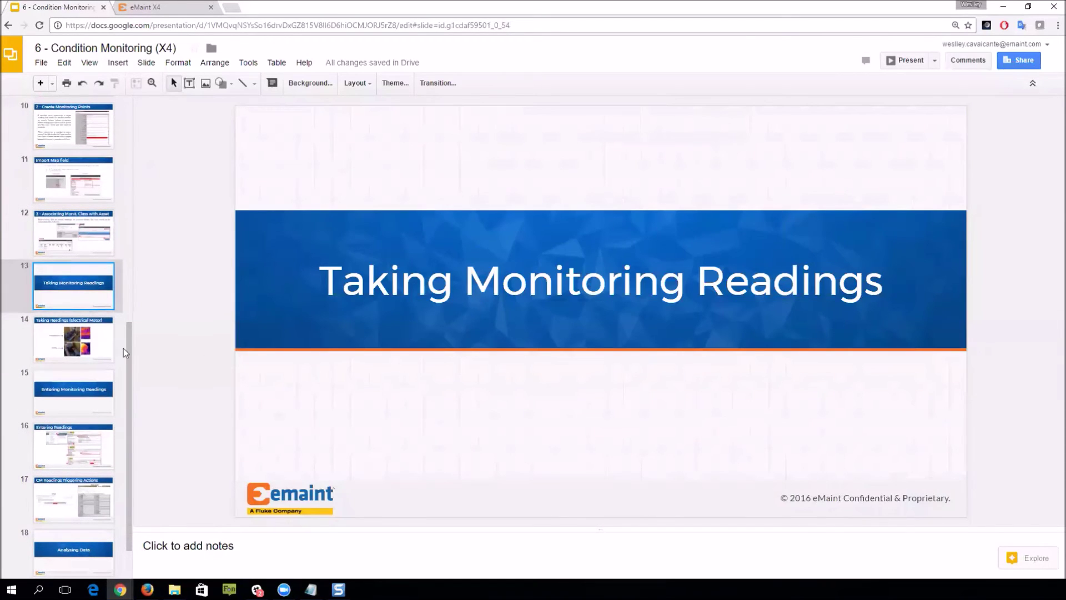
left_click(89, 350)
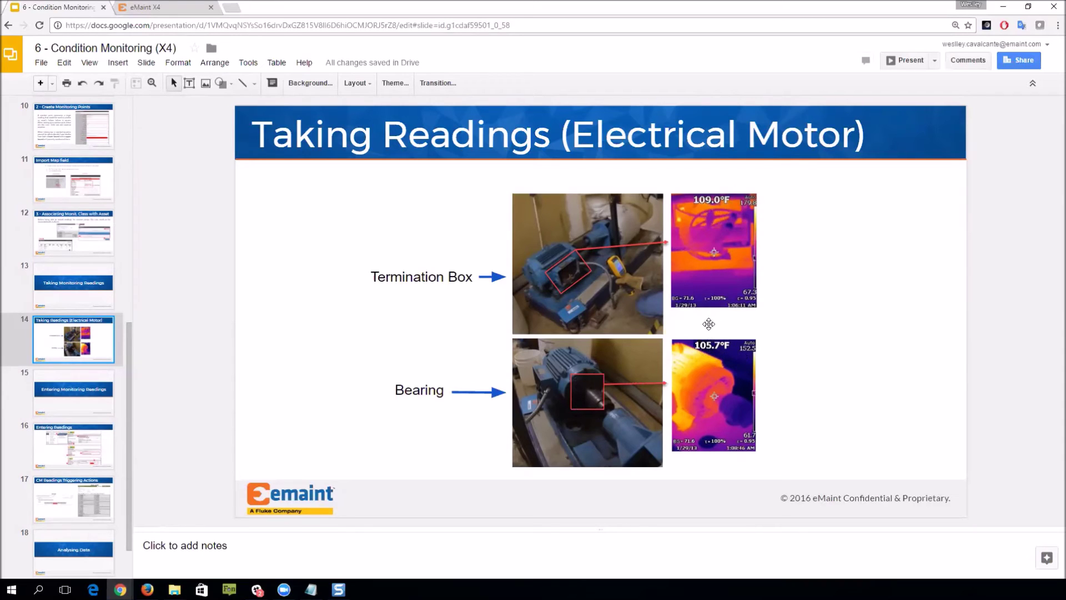
left_click(178, 7)
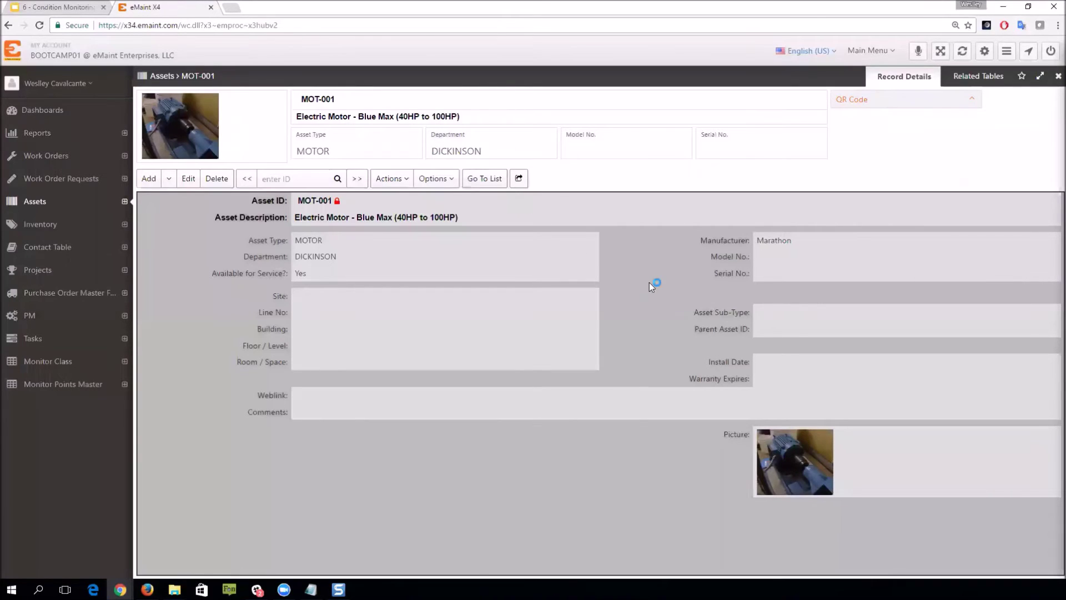
Step: Start new Condition Monitoring readings for the Temperature Analysis class, dated 02/18/2017
left_click(871, 53)
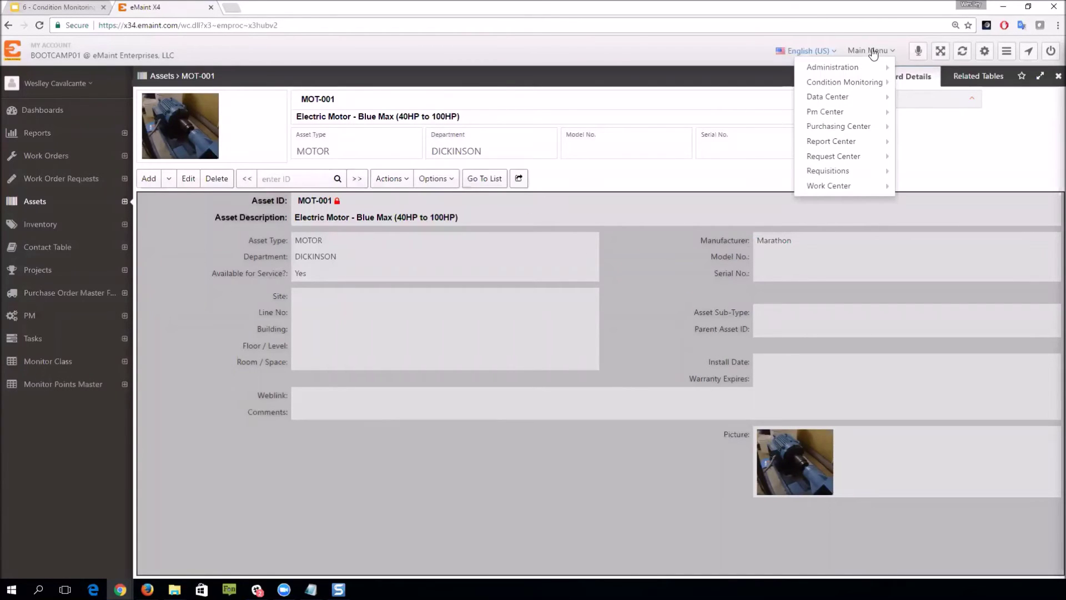
mouse_move(871, 88)
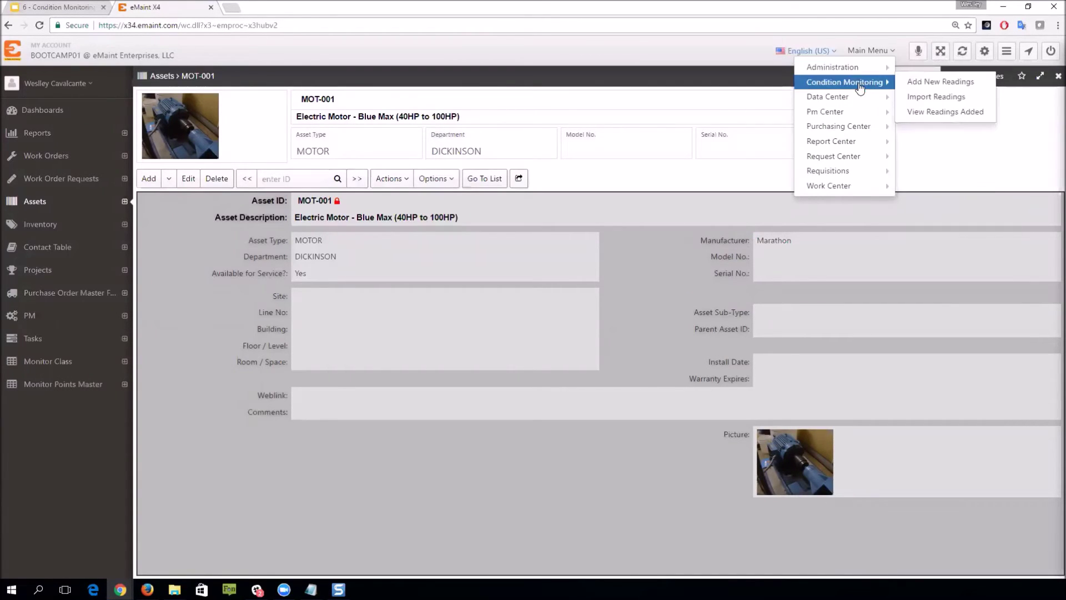
left_click(967, 83)
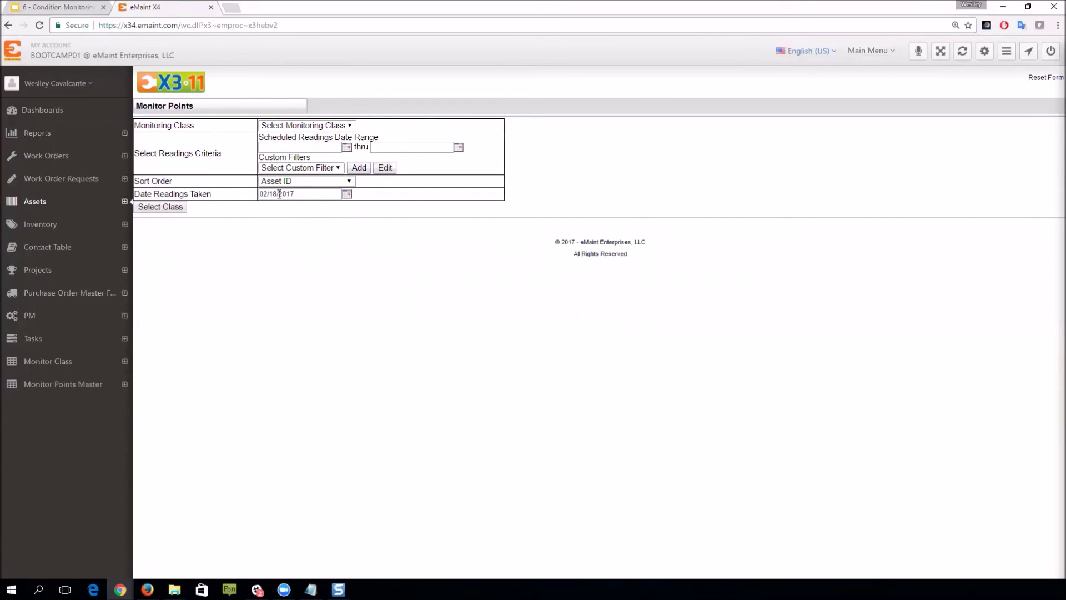
left_click(350, 126)
left_click(335, 158)
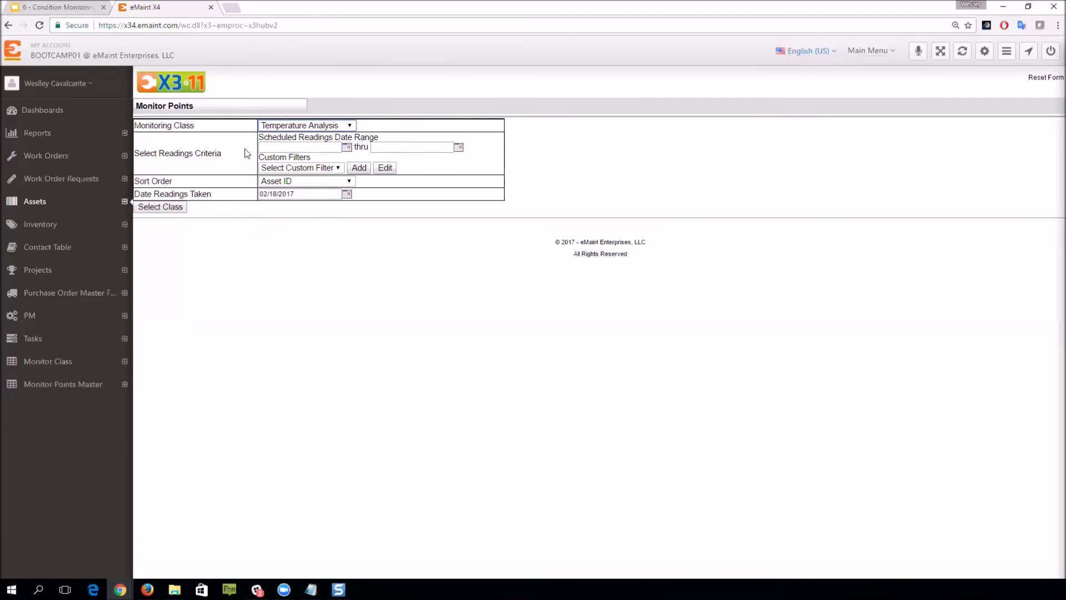
left_click(160, 207)
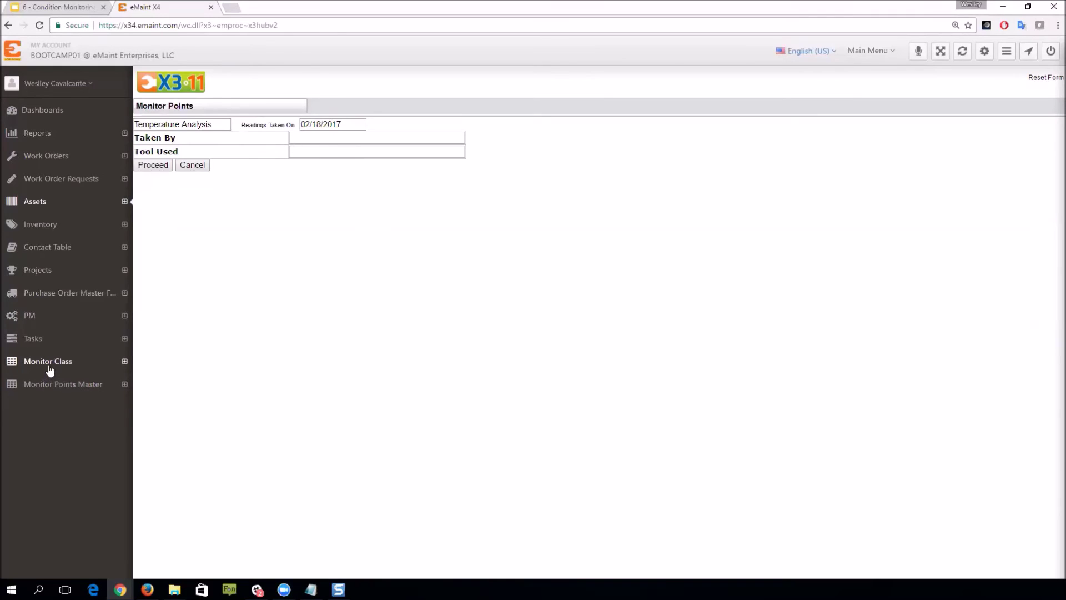
Step: Enter the reader's initials as Taken By and Fluke ti400 Thermal Imager as Tool Used, then proceed
left_click(328, 138)
type("WC")
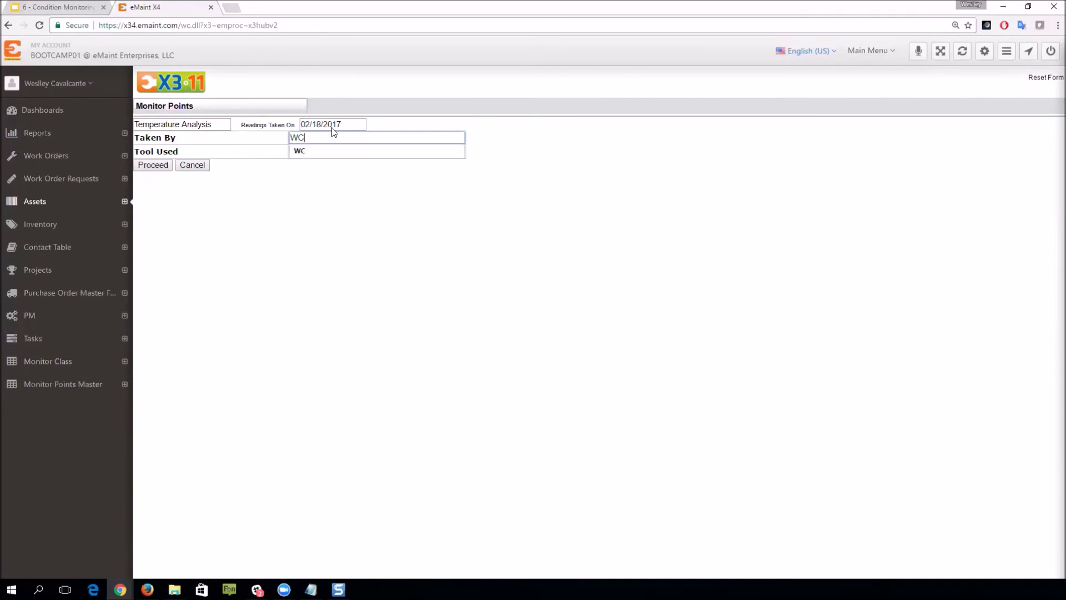
left_click(335, 155)
left_click(337, 150)
type("Fl")
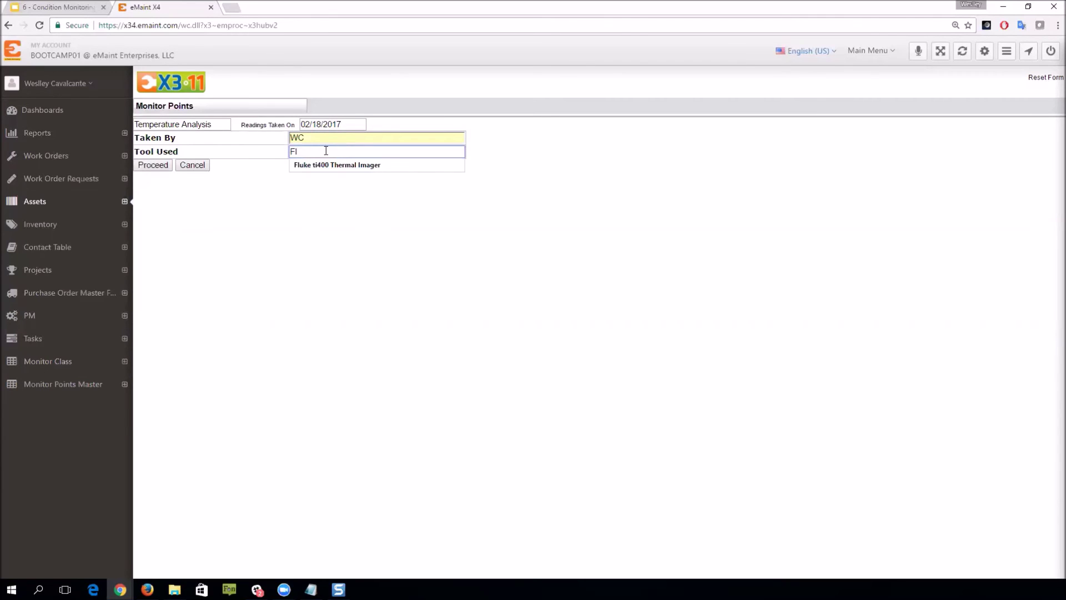
left_click(337, 165)
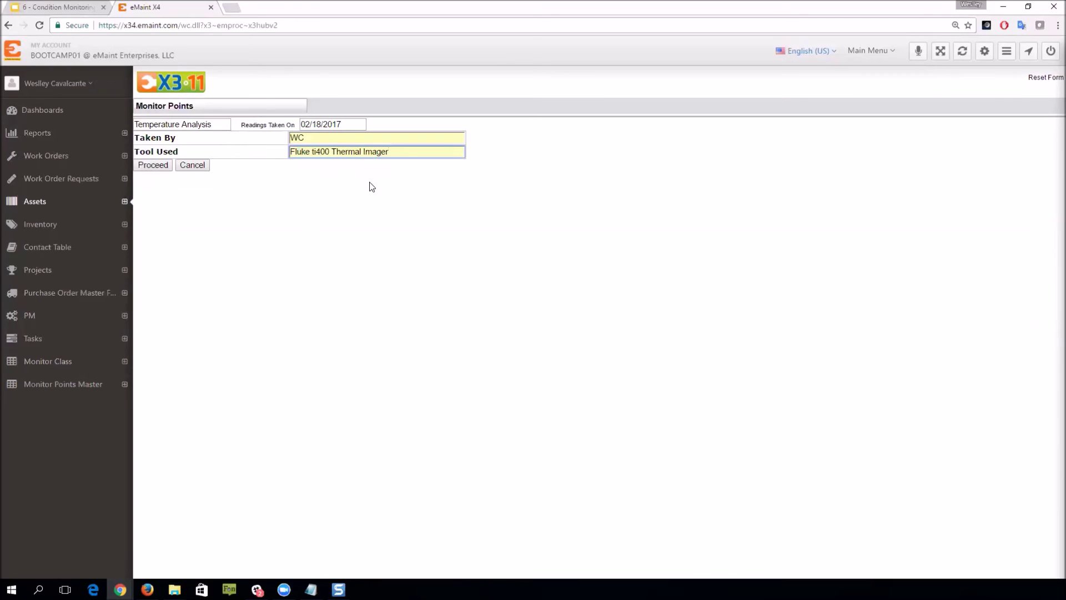
left_click(160, 166)
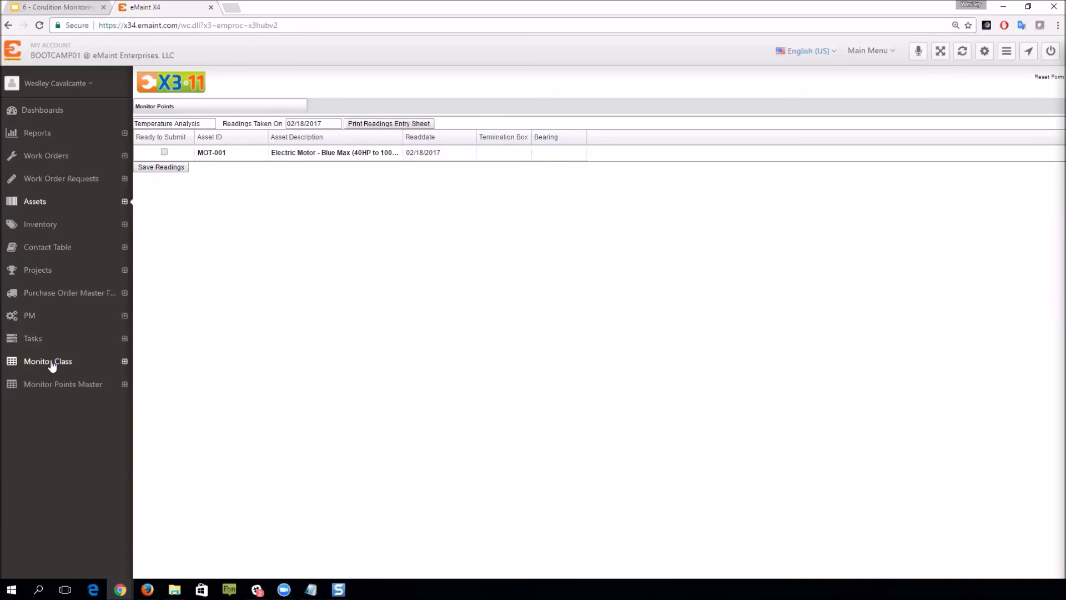
Step: Enter Termination Box 109 and Bearing 105, mark MOT-001 ready to submit, and save the readings
left_click(510, 151)
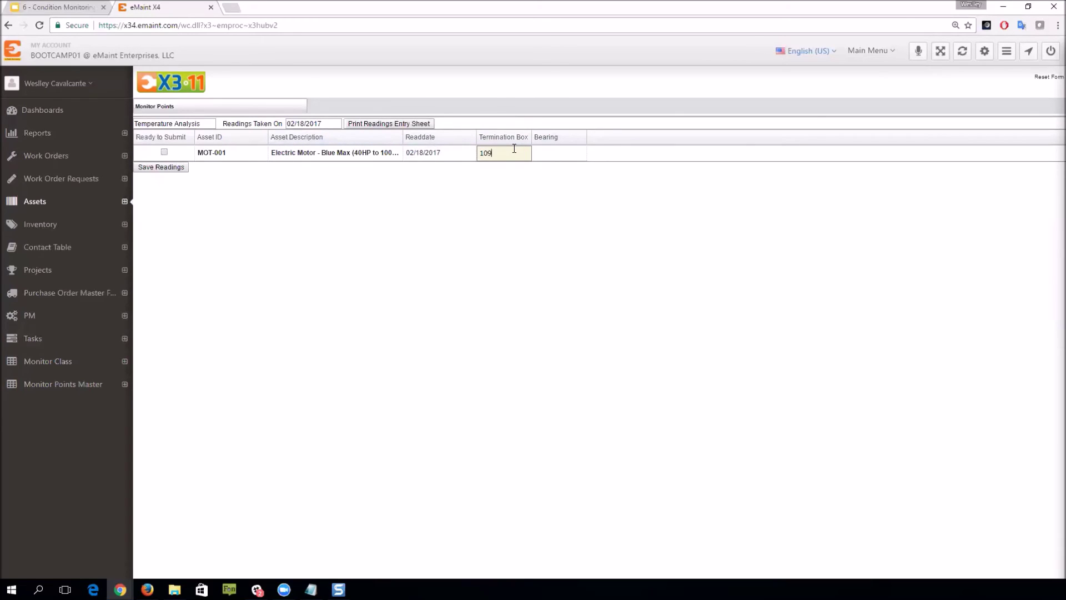
left_click(553, 157)
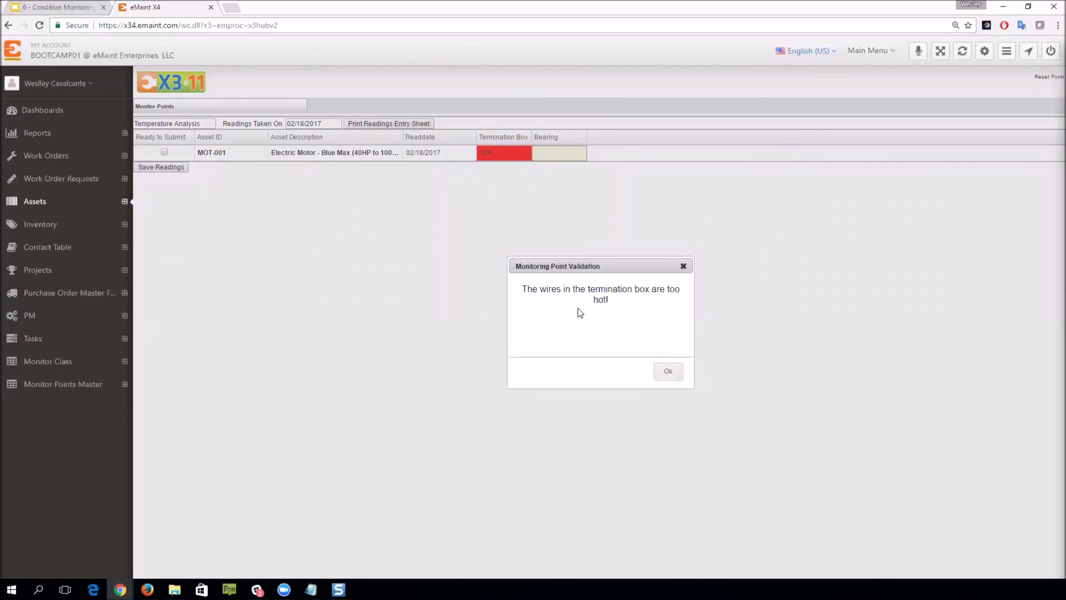
left_click(670, 372)
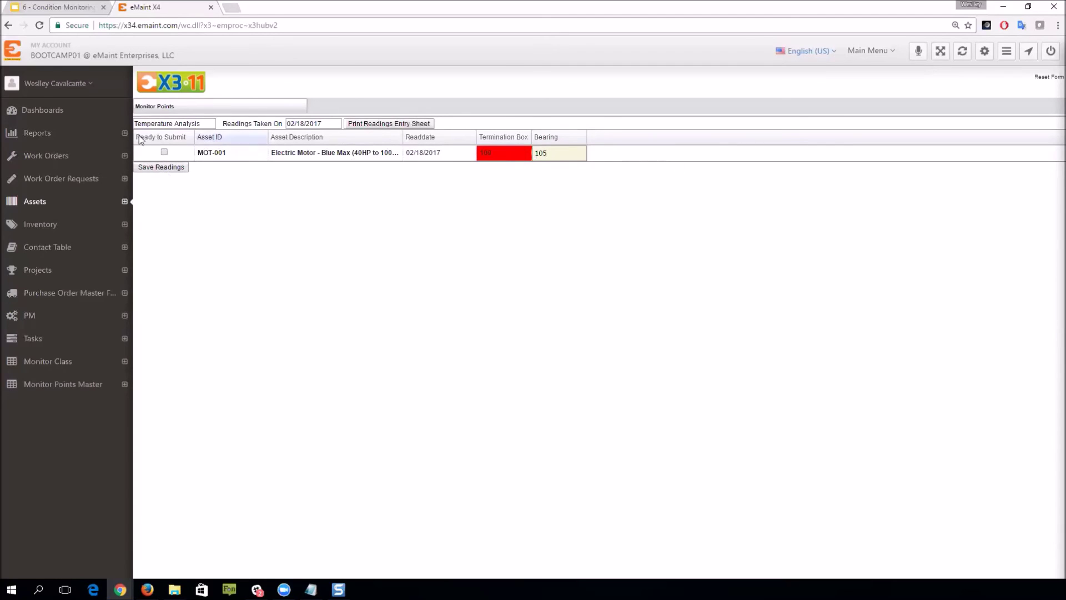
left_click(164, 152)
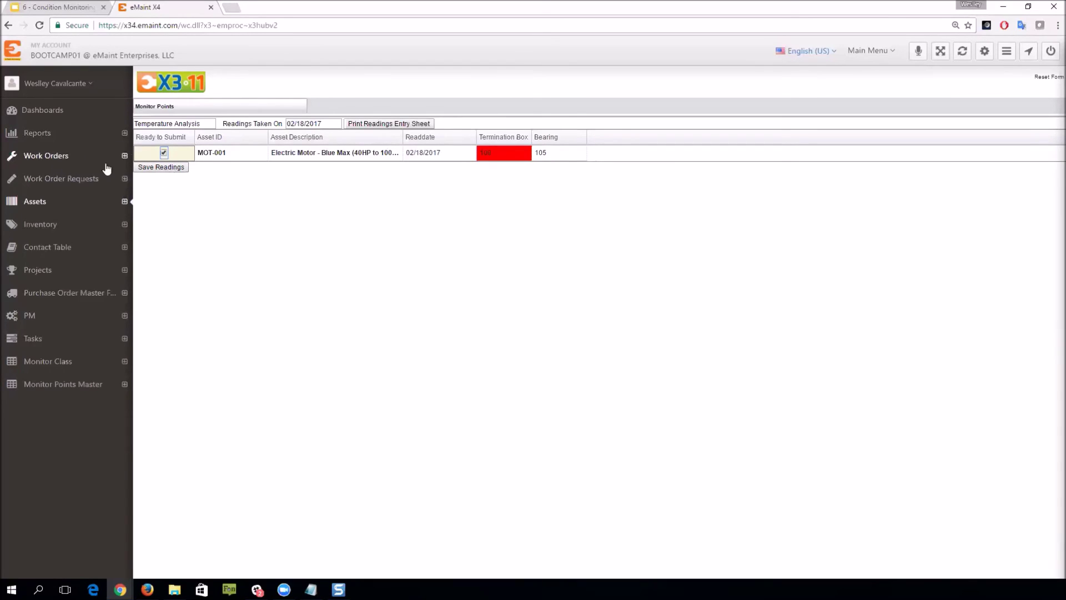
left_click(158, 168)
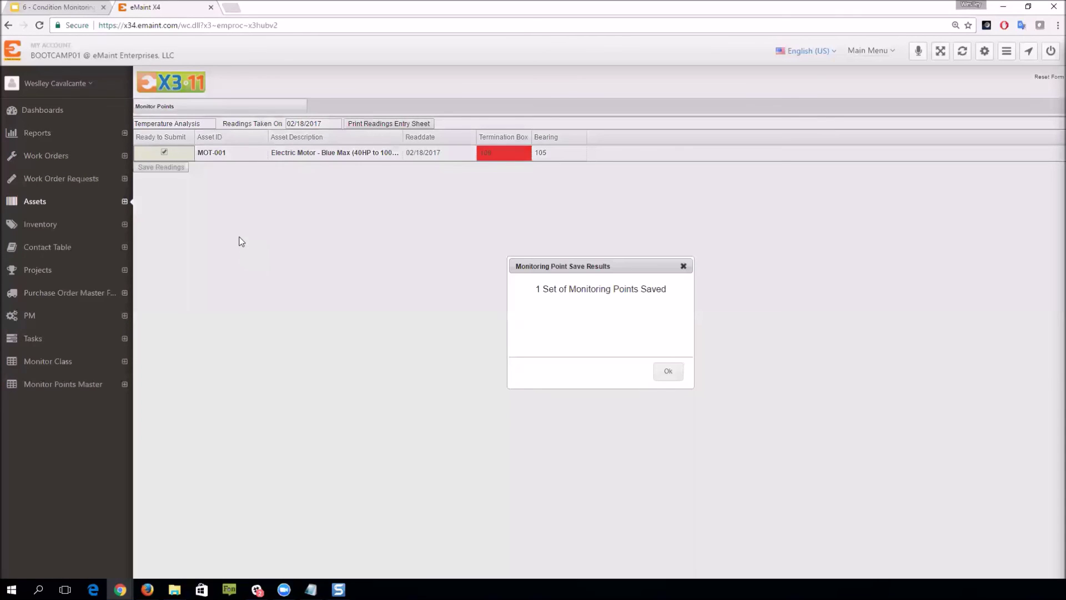
left_click(668, 371)
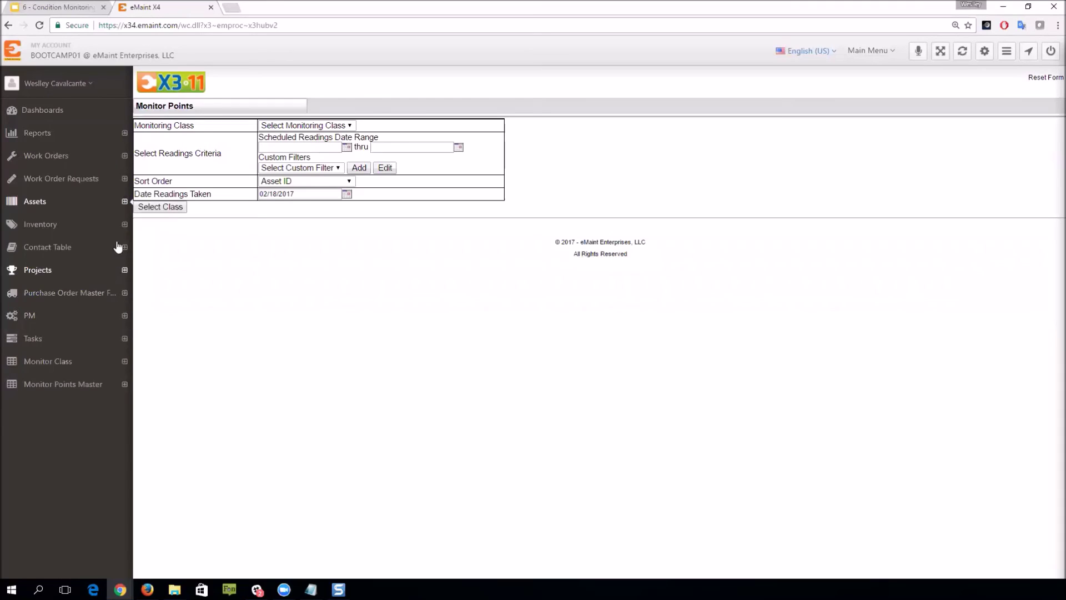
Step: Filter work orders by WO Type 'cm' and open work order 1946
left_click(12, 158)
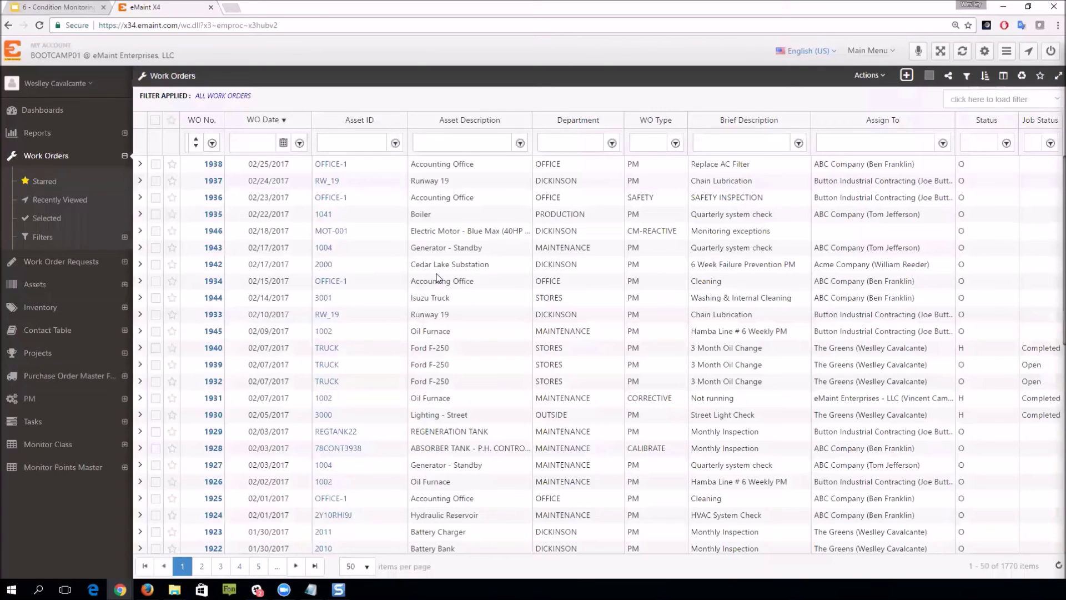
left_click(649, 144)
type("cm")
key("Return")
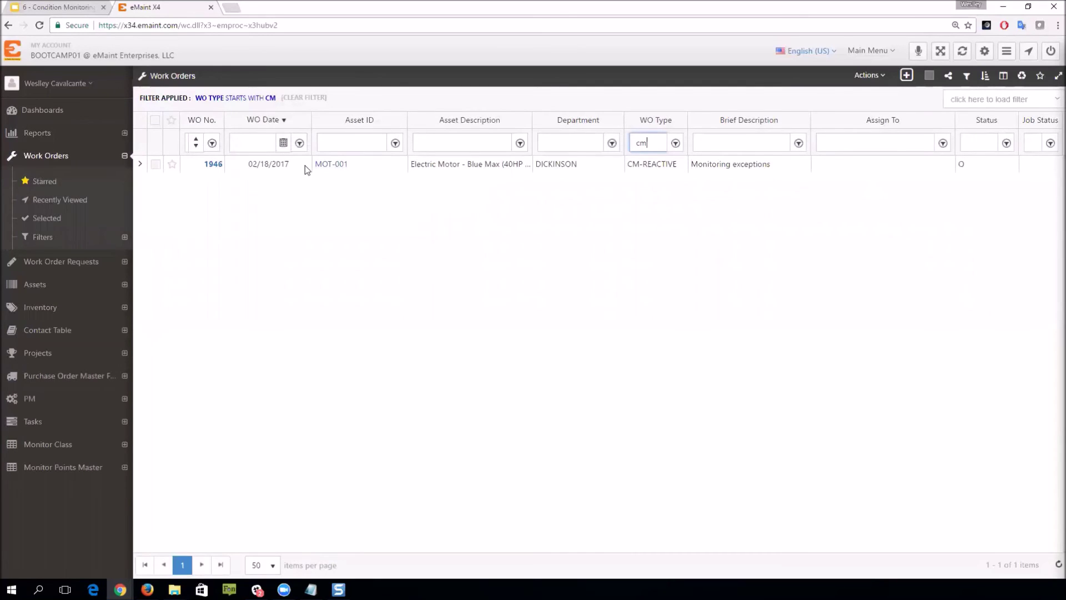
left_click(211, 165)
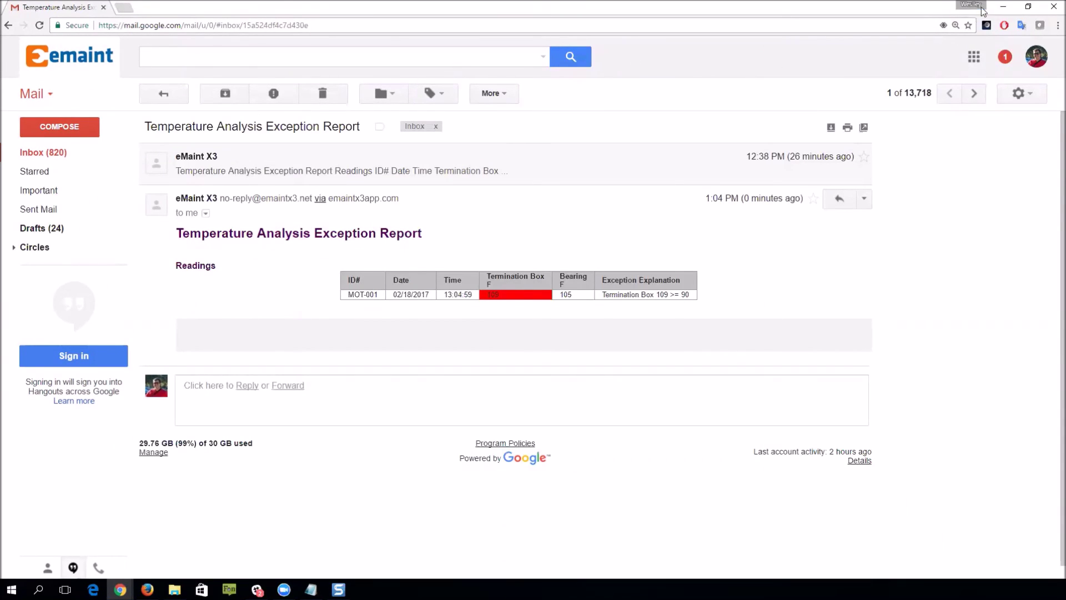
Step: Close the Gmail exception report window to get back to work order 1946
left_click(1004, 10)
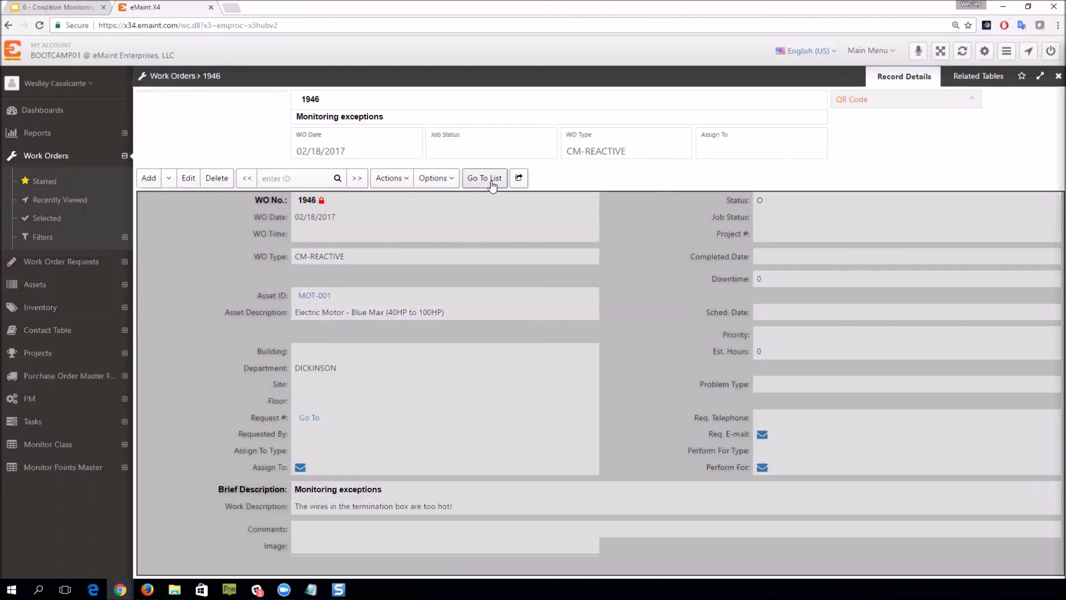
Step: Return from work order 1946 to the CM-filtered Work Orders list and open the Condition Monitoring menu
left_click(486, 178)
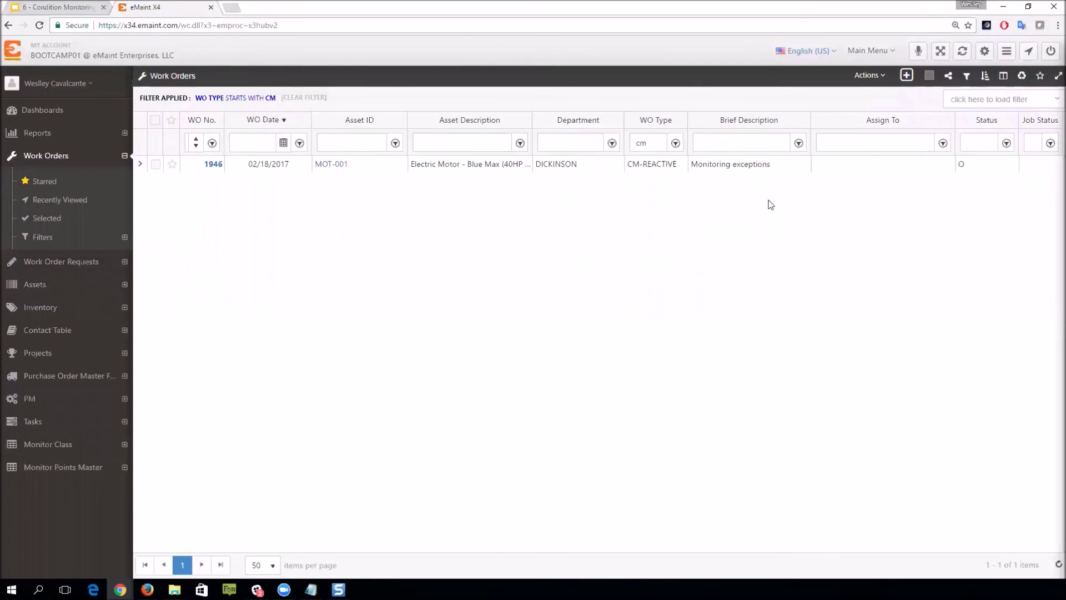
left_click(868, 51)
mouse_move(876, 86)
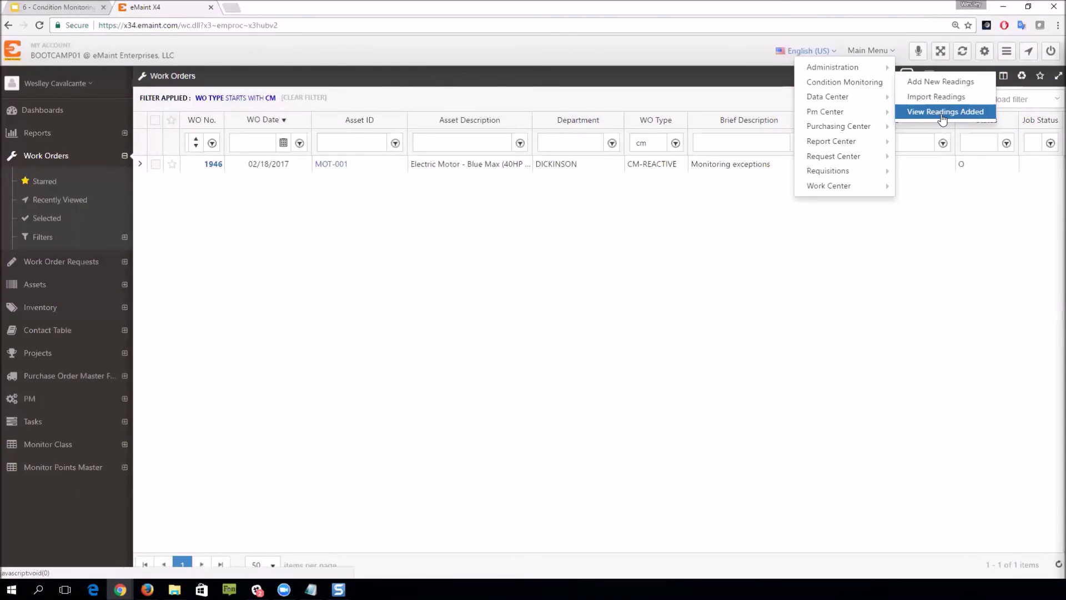
Step: Under View Readings Added, display Temperature Analysis readings for asset MOT-001
left_click(942, 113)
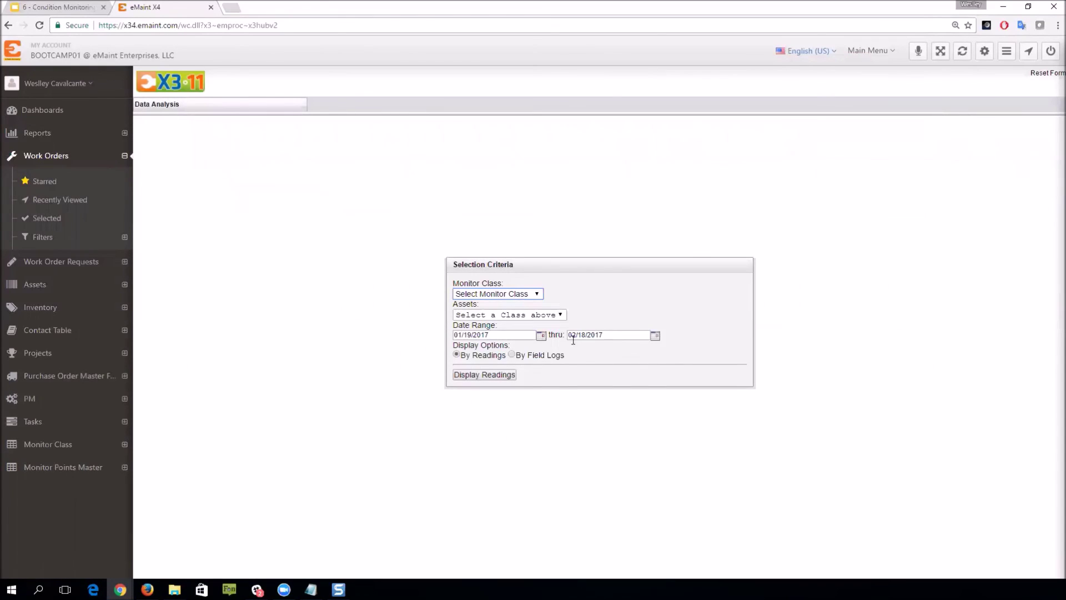
left_click(538, 294)
left_click(529, 324)
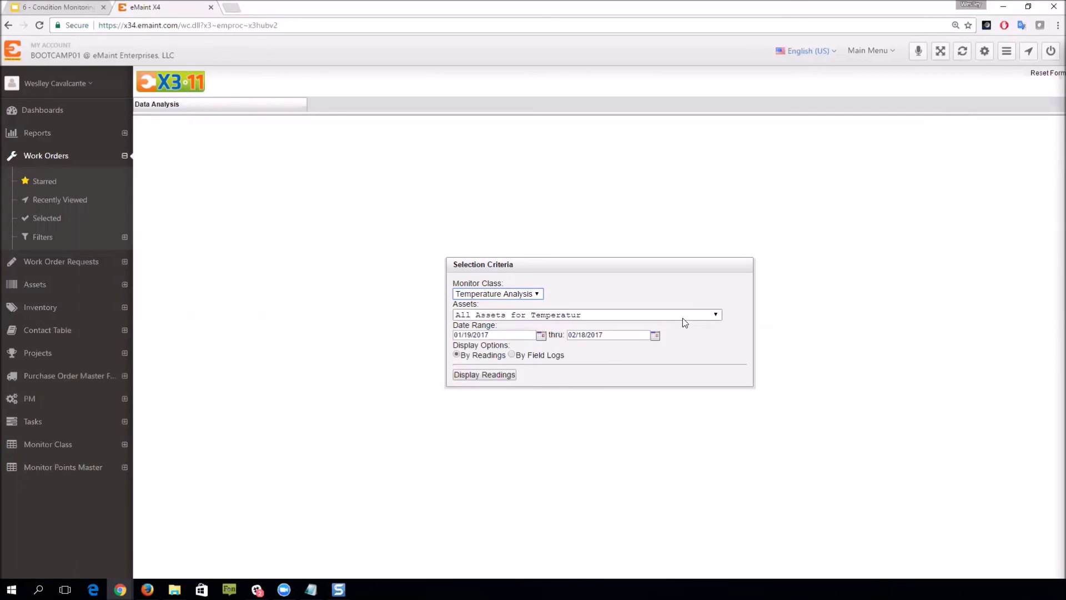
left_click(716, 315)
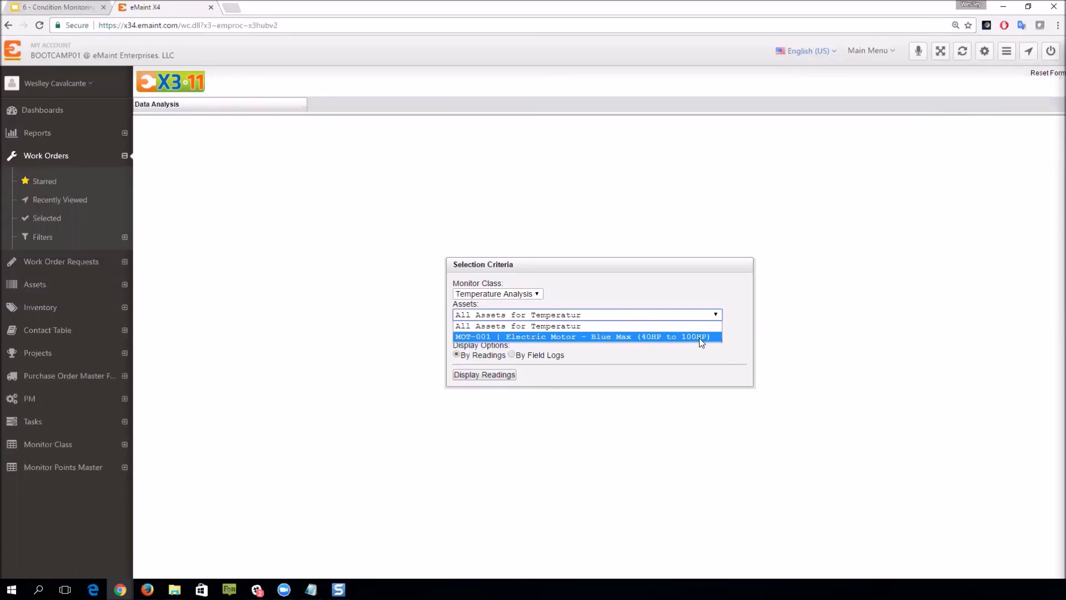
left_click(700, 338)
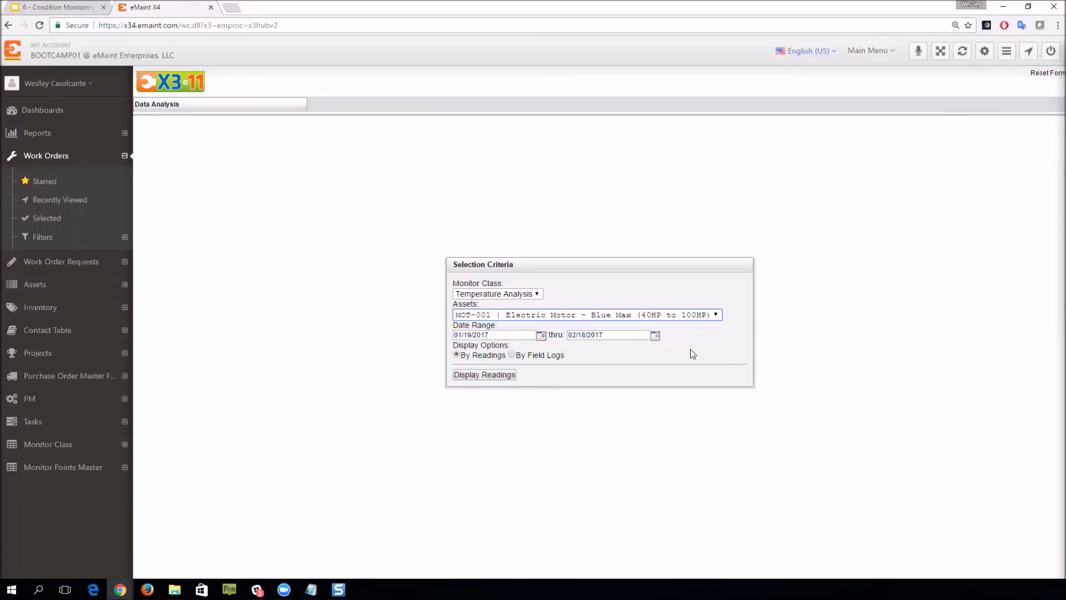
left_click(493, 375)
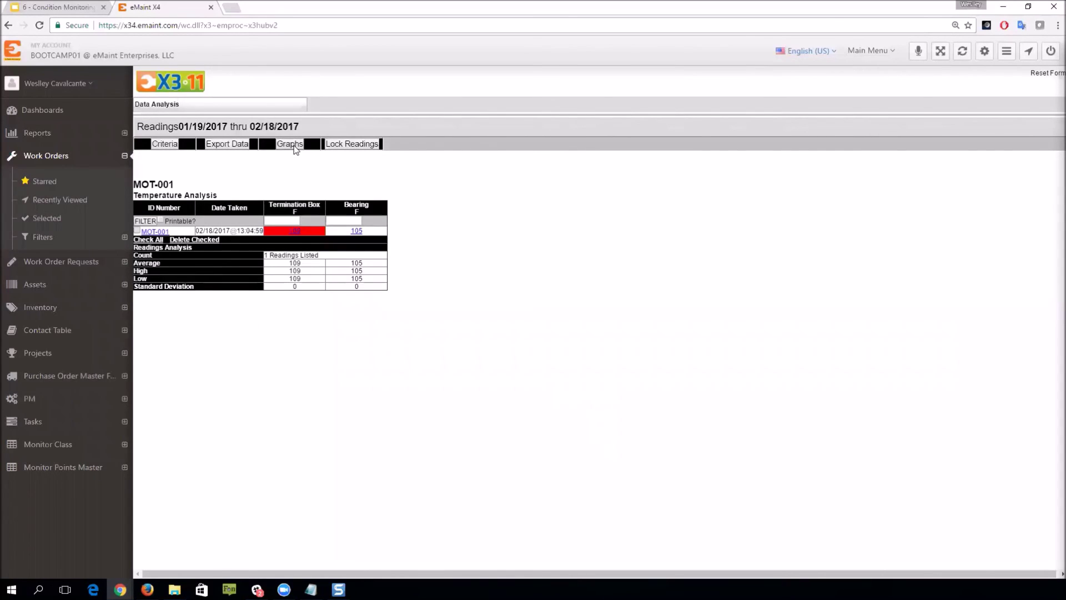
Step: Graph the Termination Box and Bearing points for MOT-001, then return to the eMaint tab
left_click(294, 145)
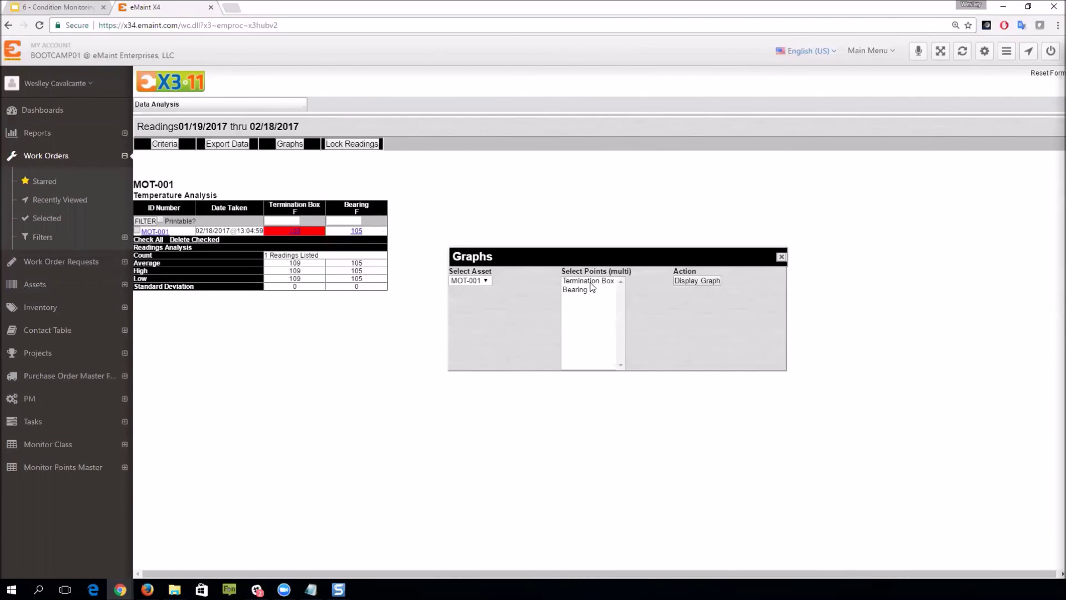
left_click(589, 281)
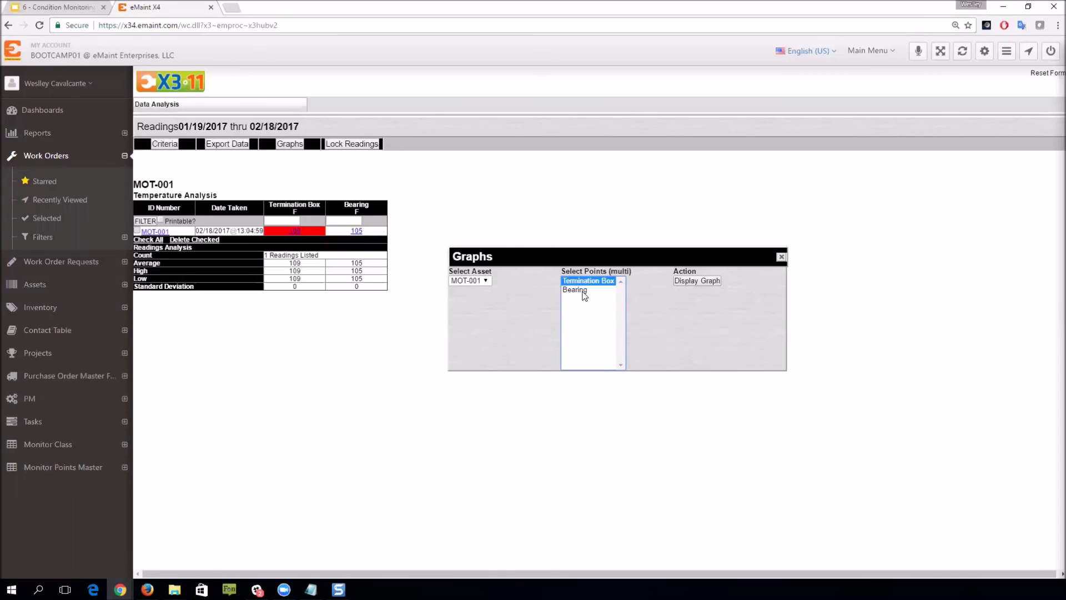
left_click(583, 291, "ctrl")
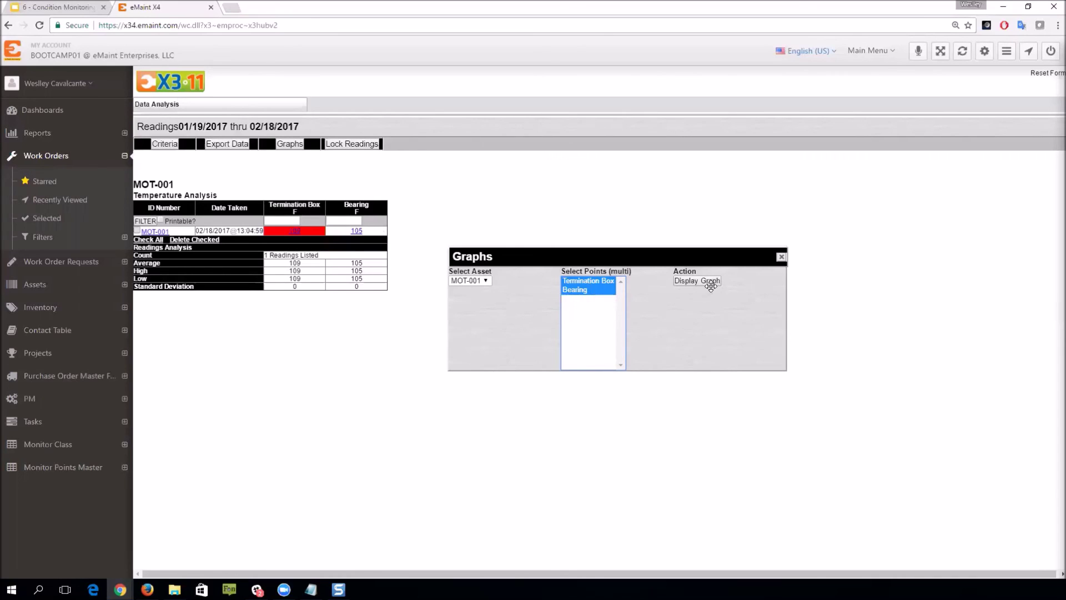
left_click(706, 282)
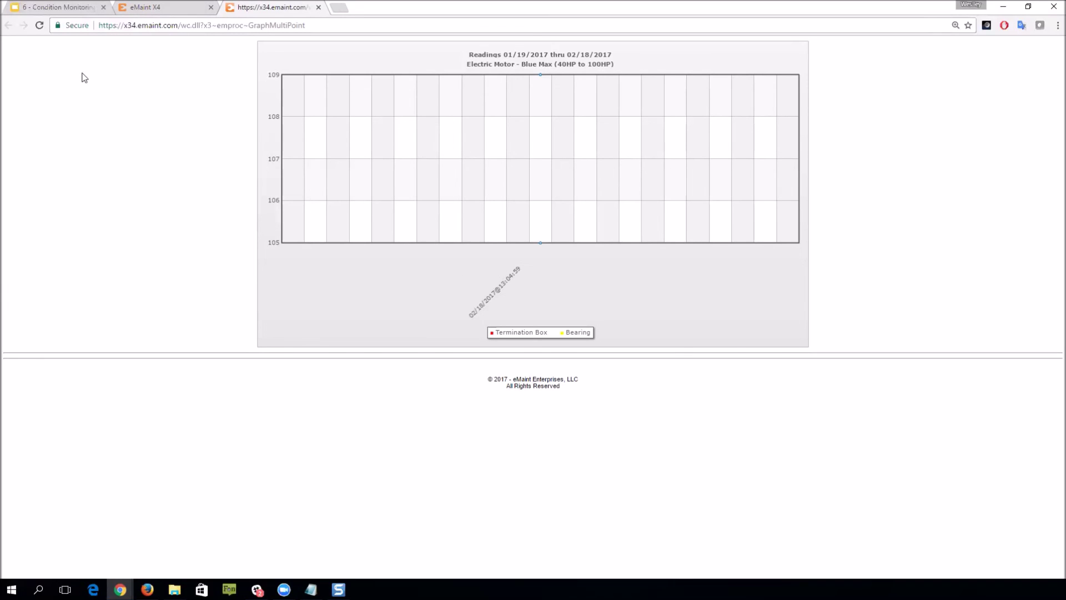
left_click(154, 8)
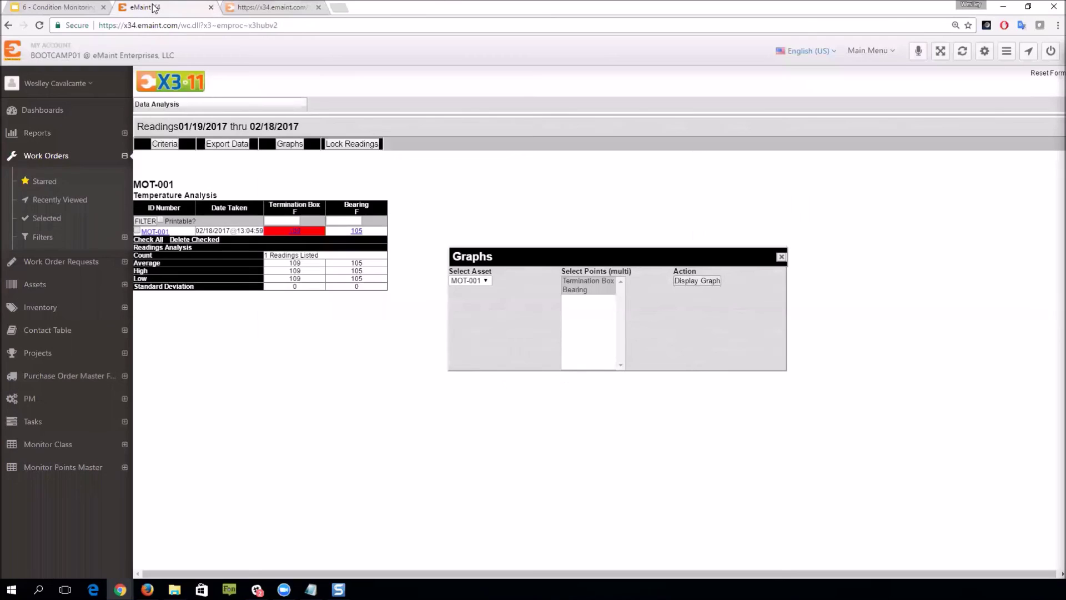
Step: In the Condition Monitoring deck, step through slides 16–19 to reach Data Analysis
left_click(59, 7)
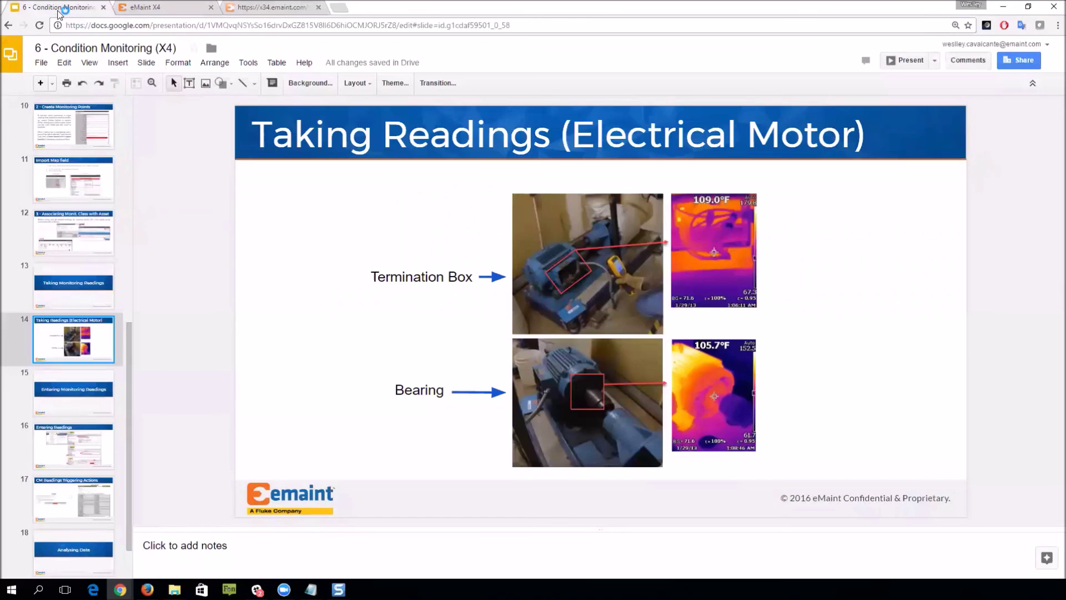
scroll(103, 411, "down", 1)
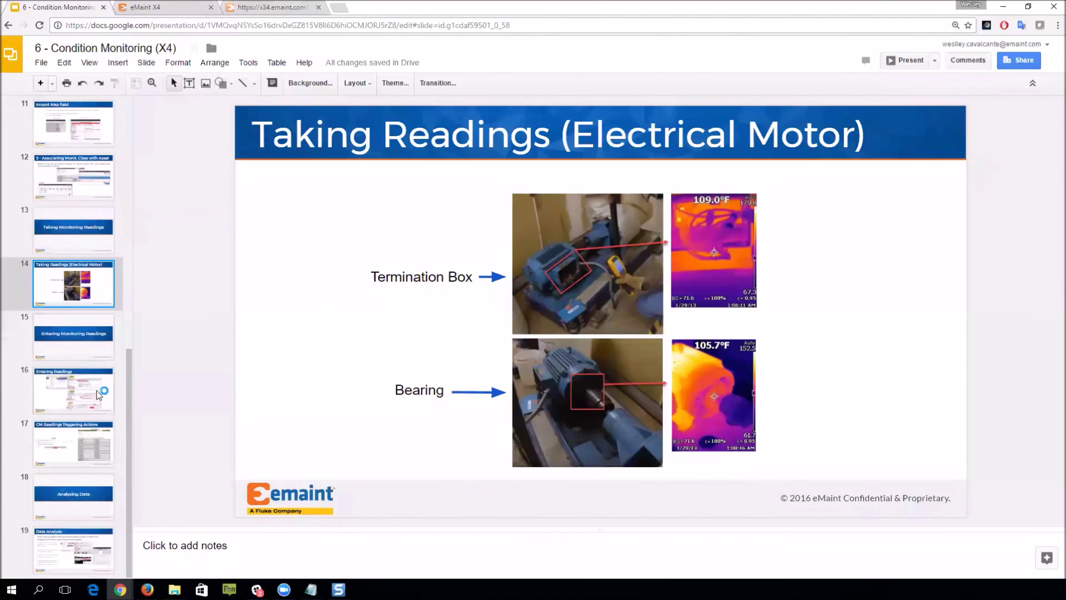
scroll(91, 338, "up", 1)
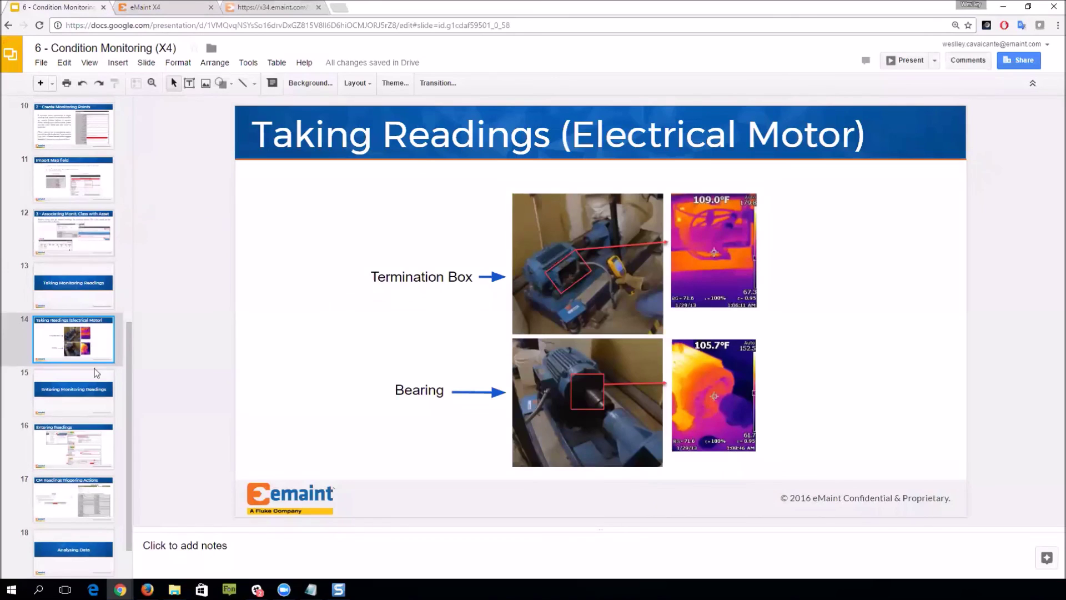
scroll(88, 396, "down", 1)
left_click(89, 395)
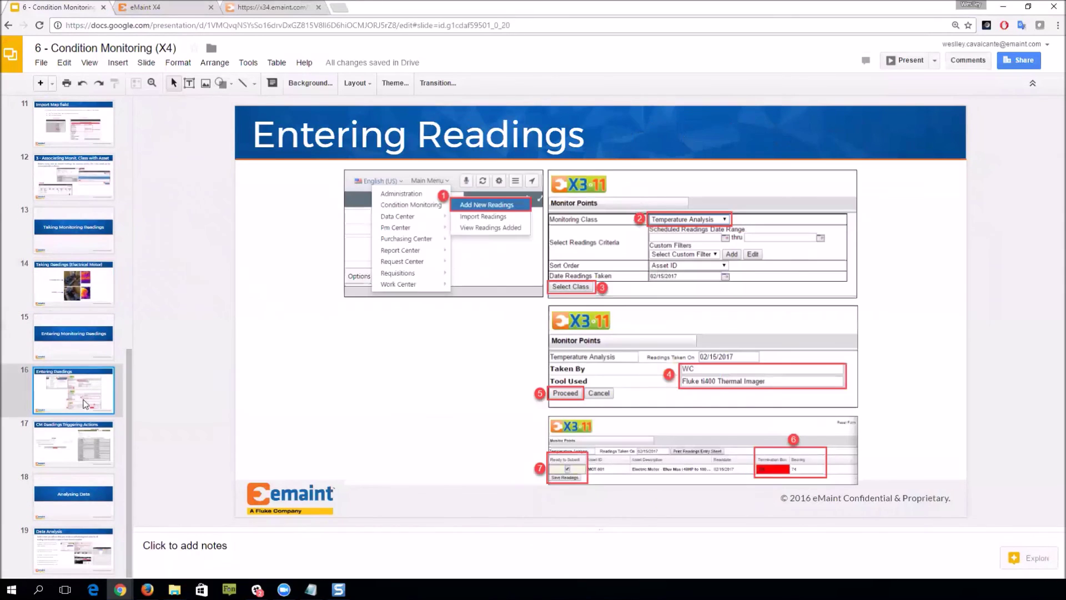
left_click(72, 454)
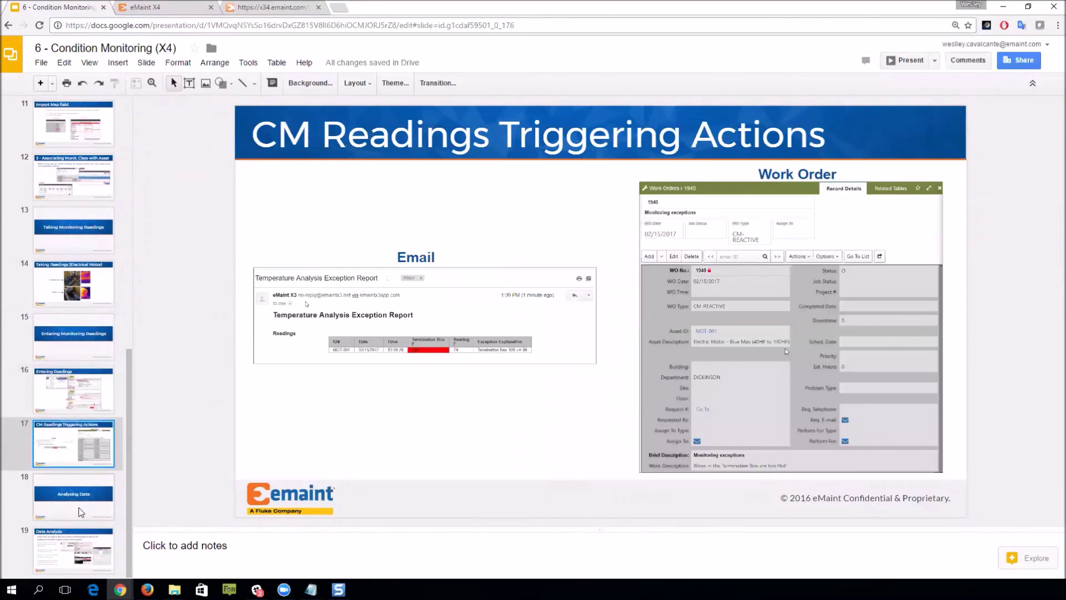
left_click(79, 509)
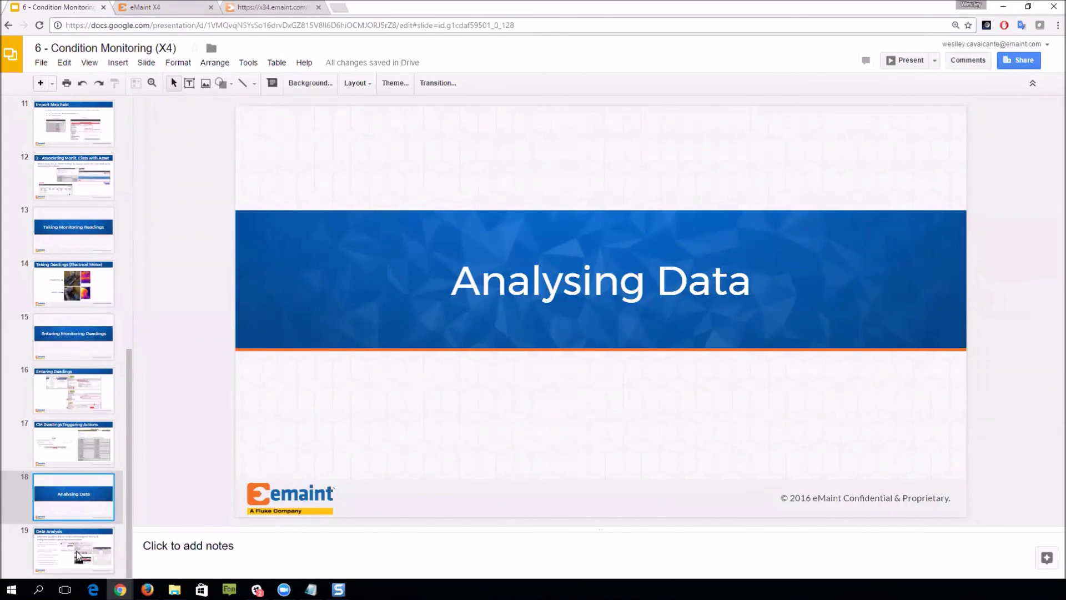
left_click(78, 555)
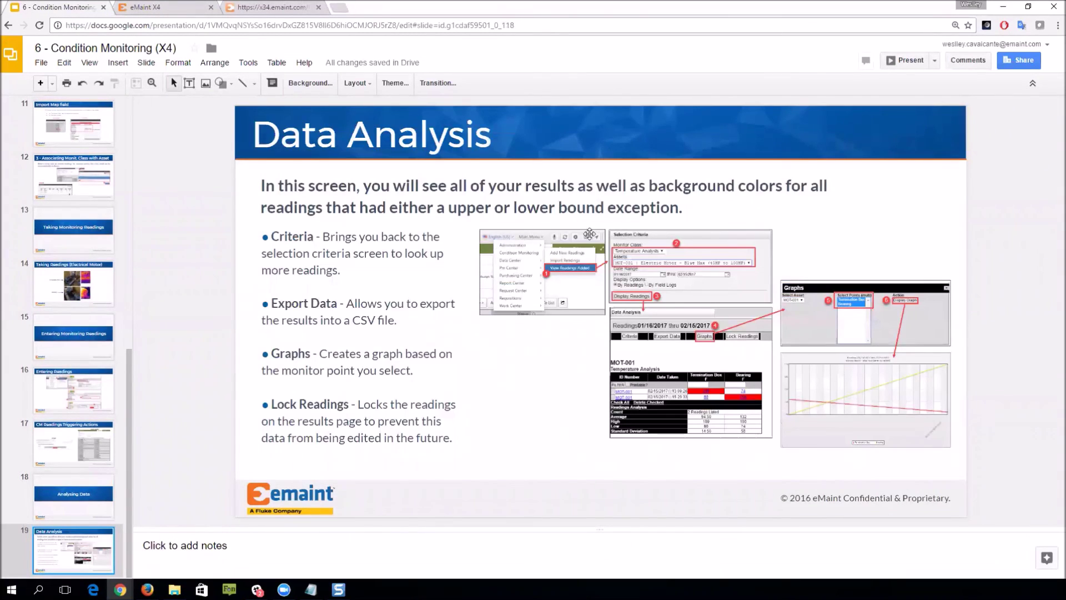